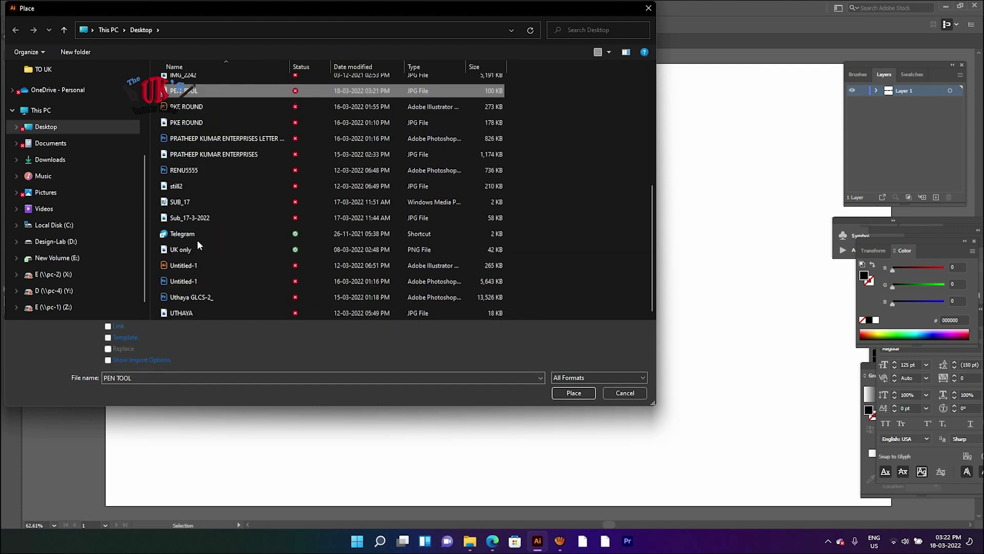
Step: Place the PEN TOOL image across the artboard below the title, nearly filling its width
click(587, 393)
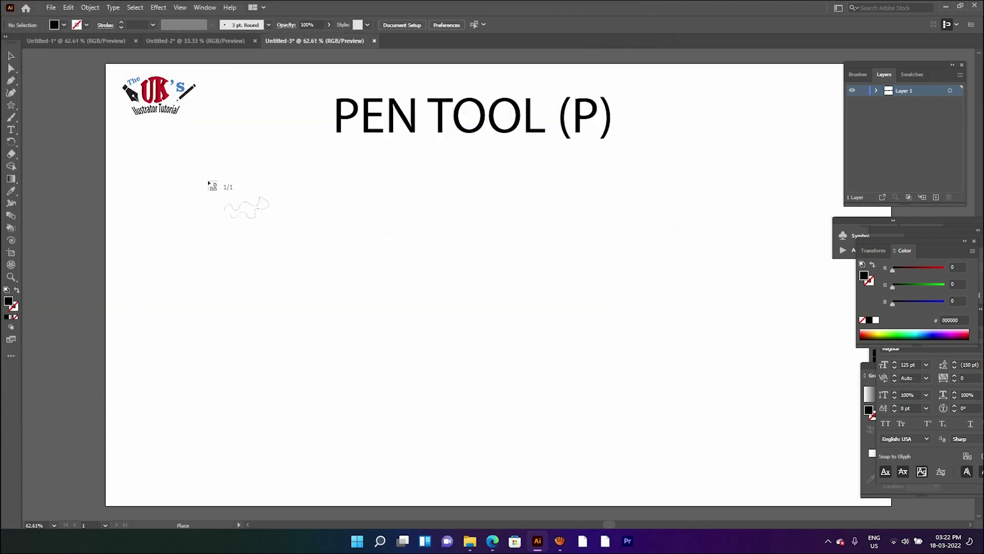
drag(193, 176, 832, 486)
click(720, 113)
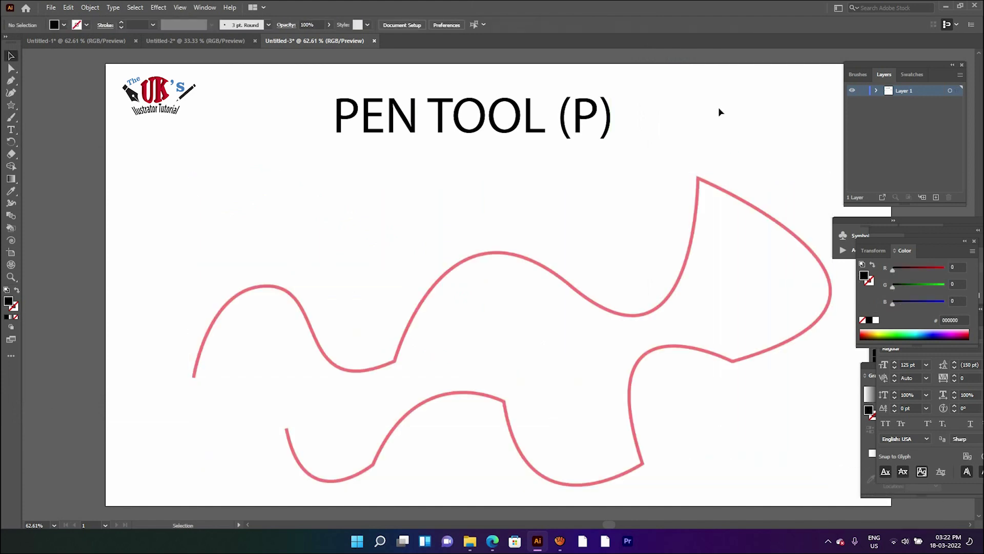
Step: Lock Layer 1 and add a new layer named "TRACE by PEN TOOL"
click(863, 90)
click(936, 196)
double_click(904, 94)
text(TRACE)
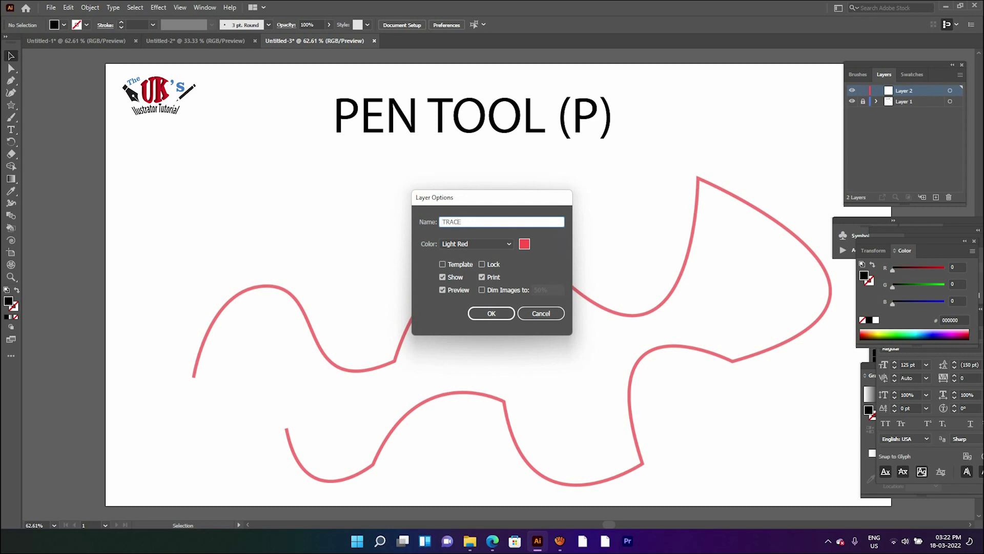
text( by PEN TOOL)
click(502, 314)
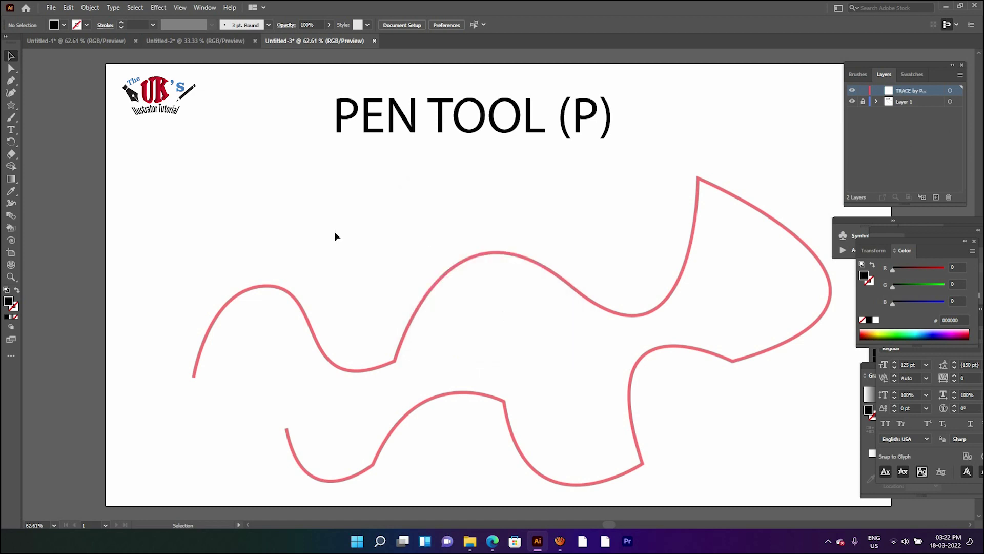
Step: Set no fill and a black stroke, and activate the Pen tool for tracing the red curve
click(17, 291)
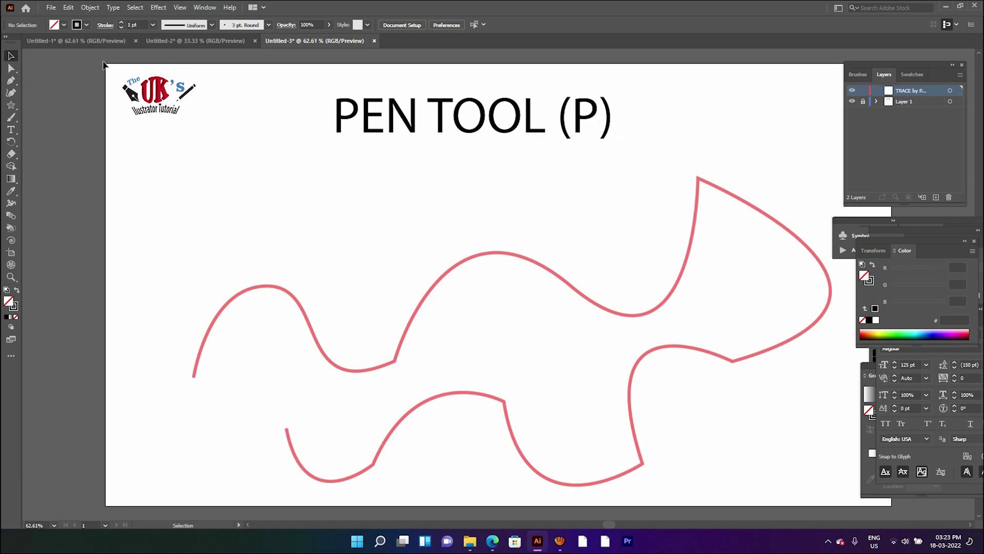
key(p)
drag(324, 279, 263, 243)
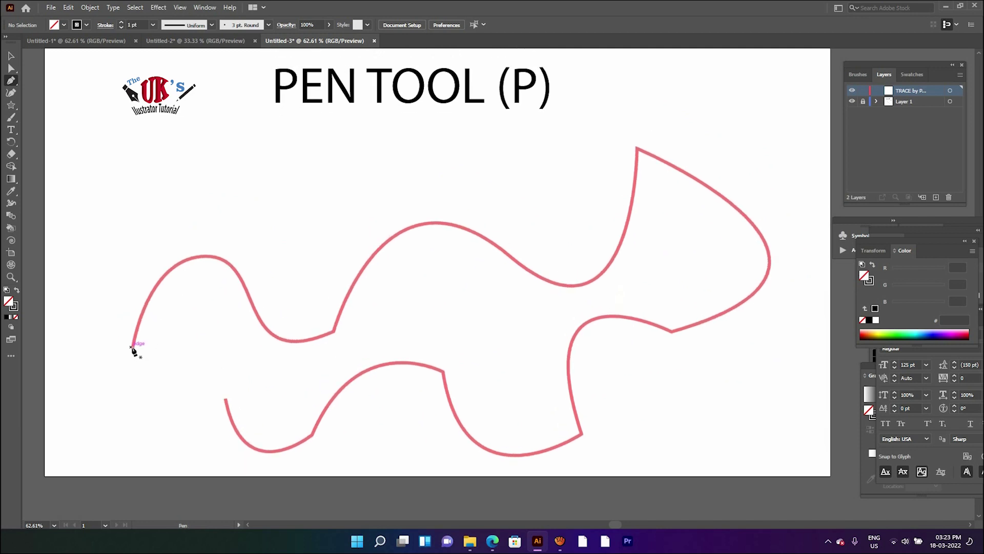
click(132, 346)
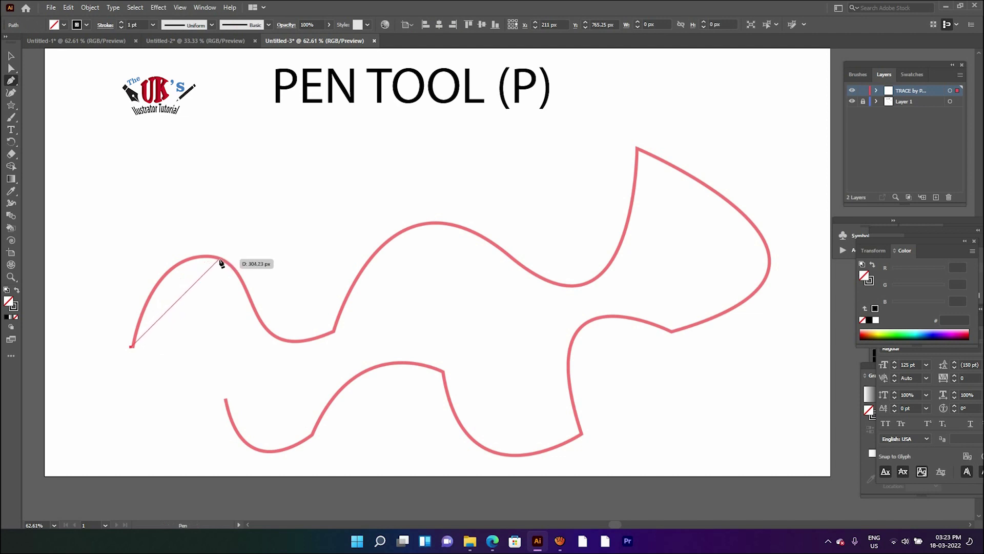
drag(220, 259, 281, 279)
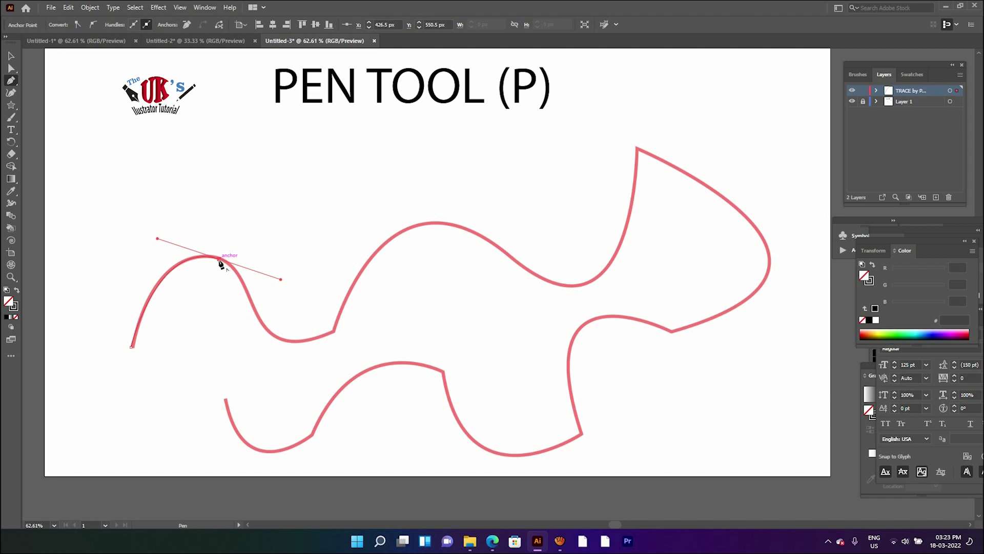
drag(220, 261, 18, 293)
click(18, 292)
click(18, 292)
click(11, 55)
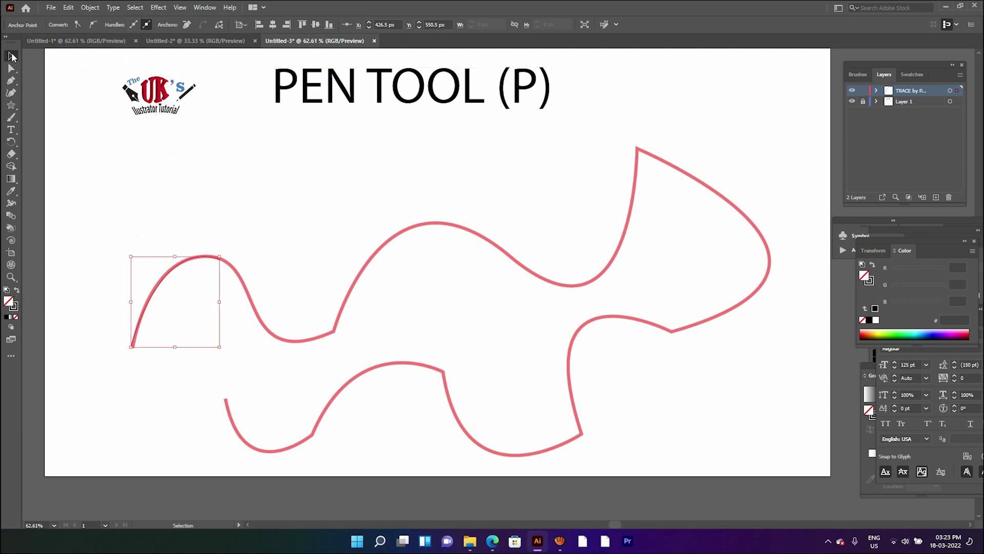
key(ctrl+z)
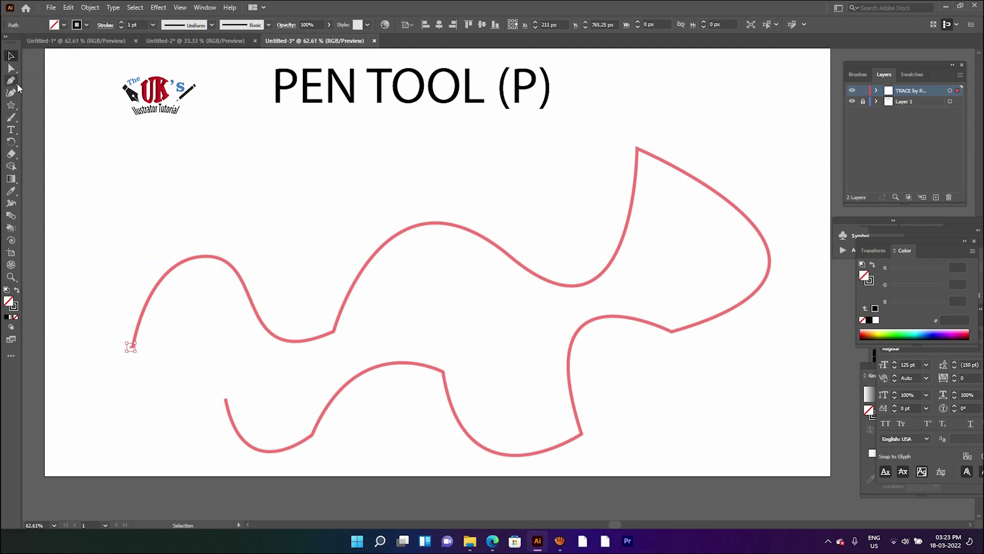
Step: Set the Pen tool's stroke weight to 7 pt and deselect the leftover starting path
key(p)
click(153, 25)
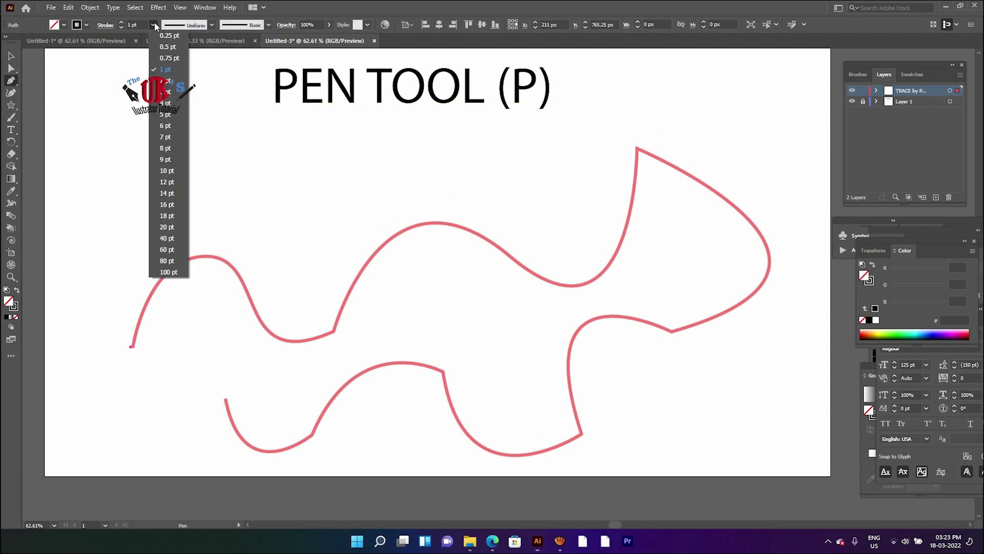
click(164, 137)
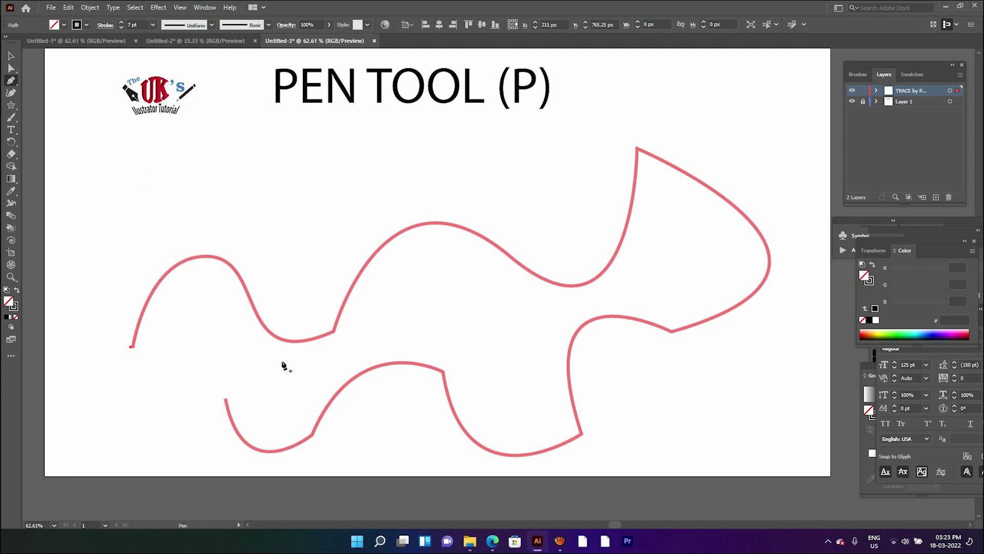
key(Escape)
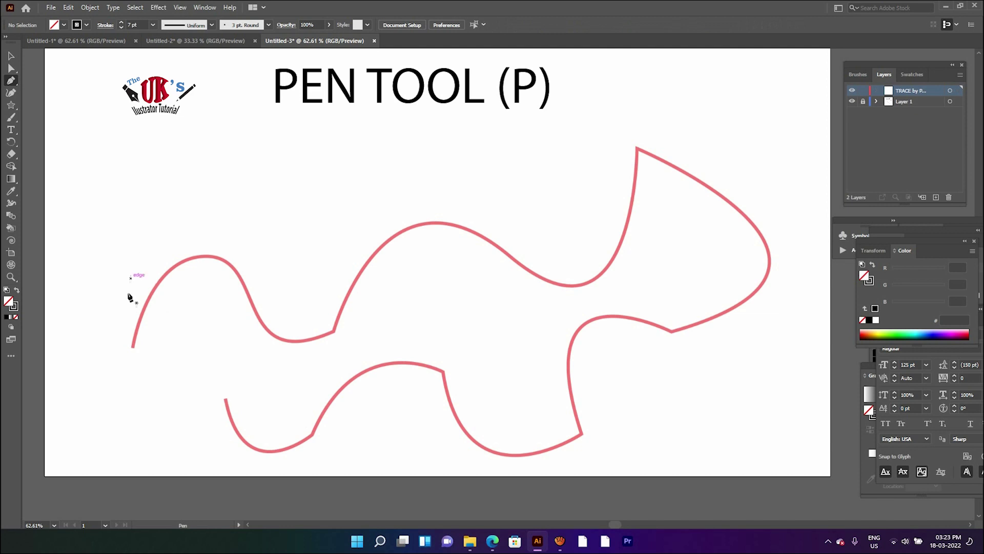
Step: Trace the first arch from the upper curve's open end to just past its crest and remove the anchor's outgoing handle
click(132, 346)
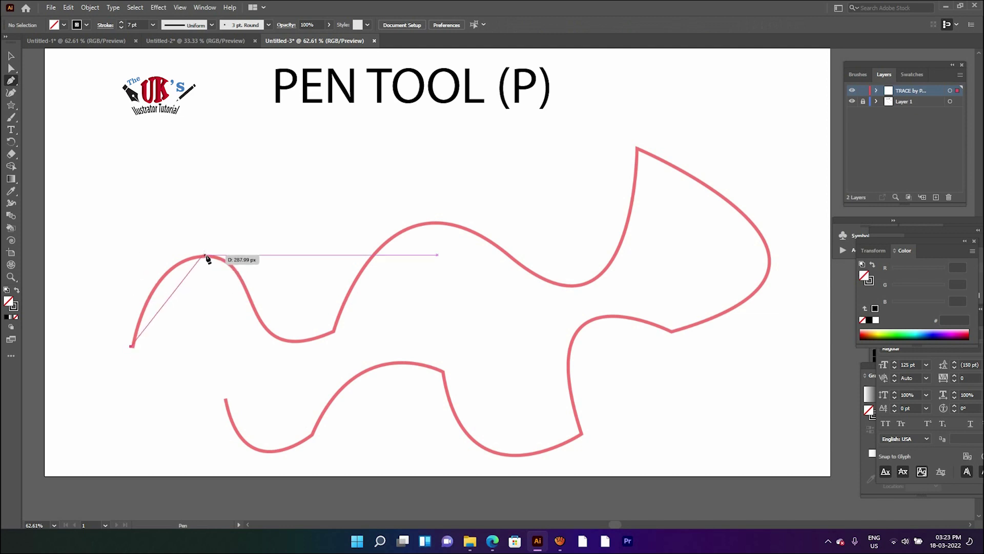
drag(213, 258, 281, 269)
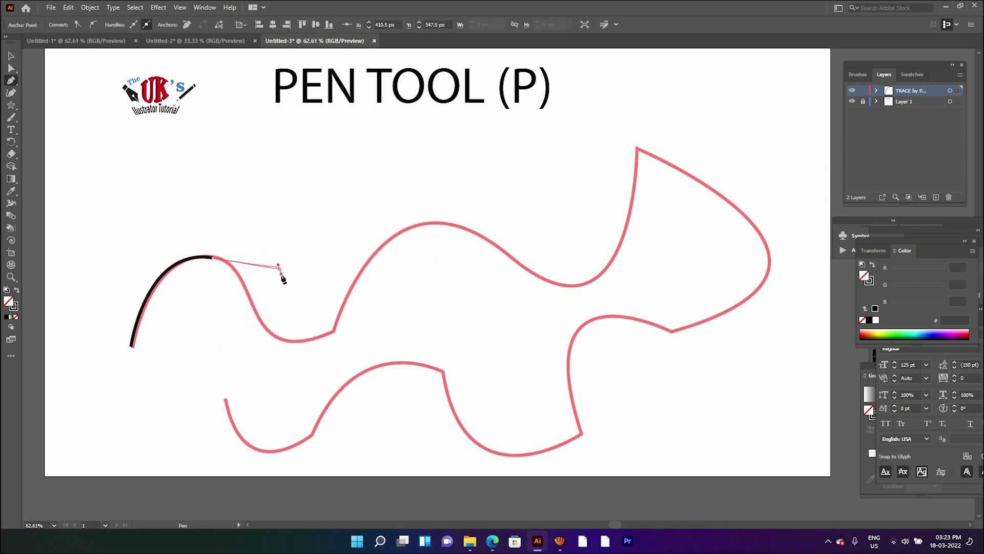
key(ctrl)
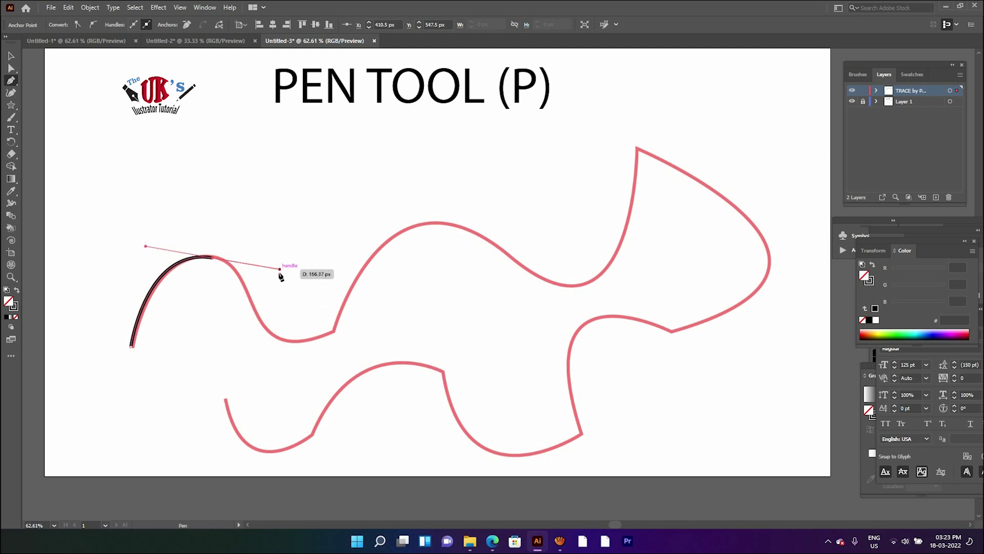
drag(280, 269, 280, 277)
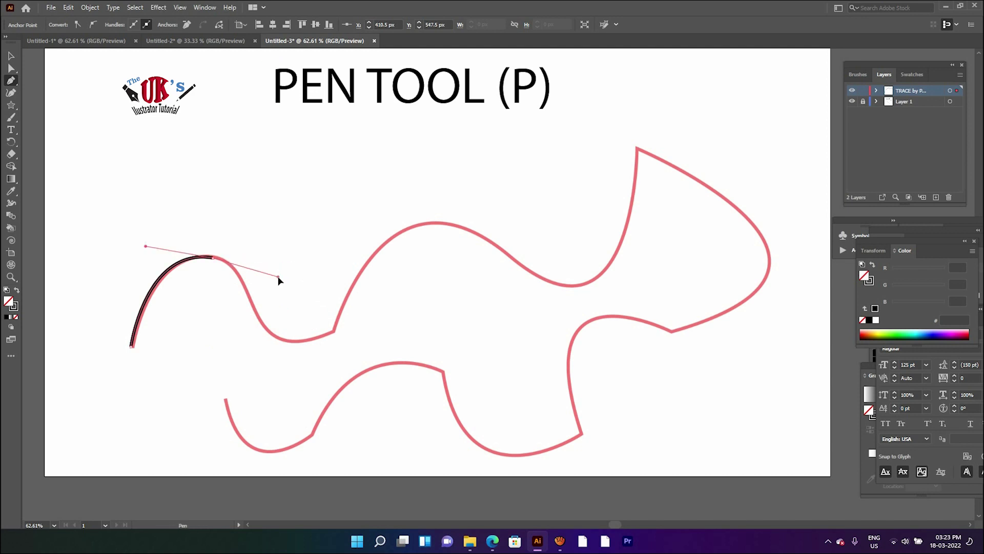
click(213, 258)
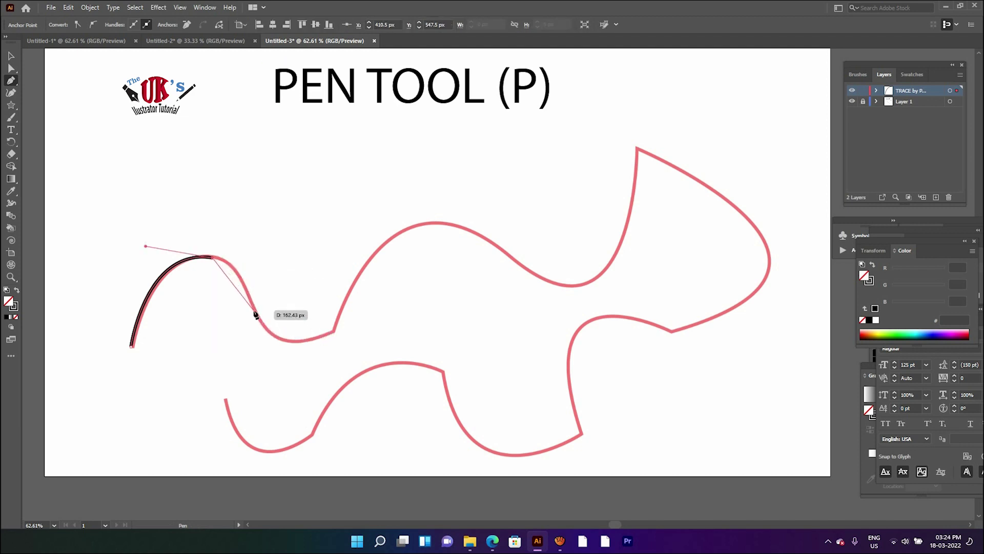
Step: Continue the path down through the first dip to its corner, removing the outgoing handle at both new anchors
mouse_move(255, 311)
mouse_down()
mouse_move(260, 356)
mouse_move(270, 363)
mouse_up()
click(255, 311)
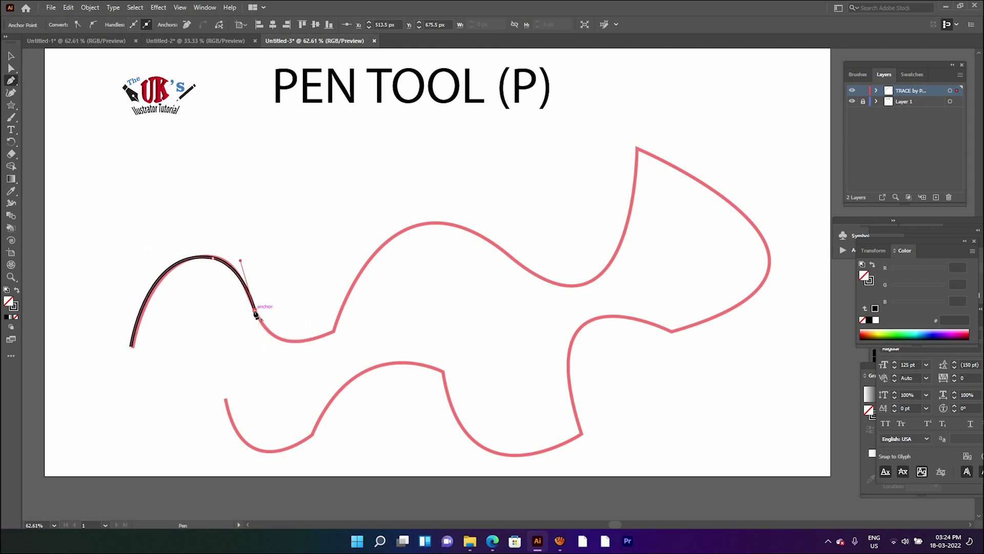
drag(334, 331, 397, 297)
click(334, 331)
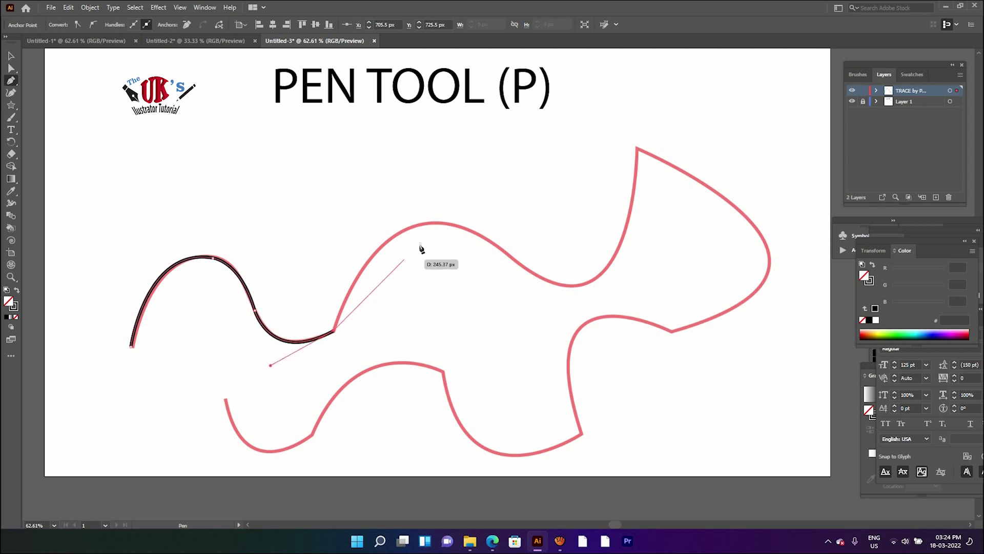
Step: Trace the second, larger arch and the dip after it, and undo the stray segment drawn beyond the dip
drag(449, 226, 524, 247)
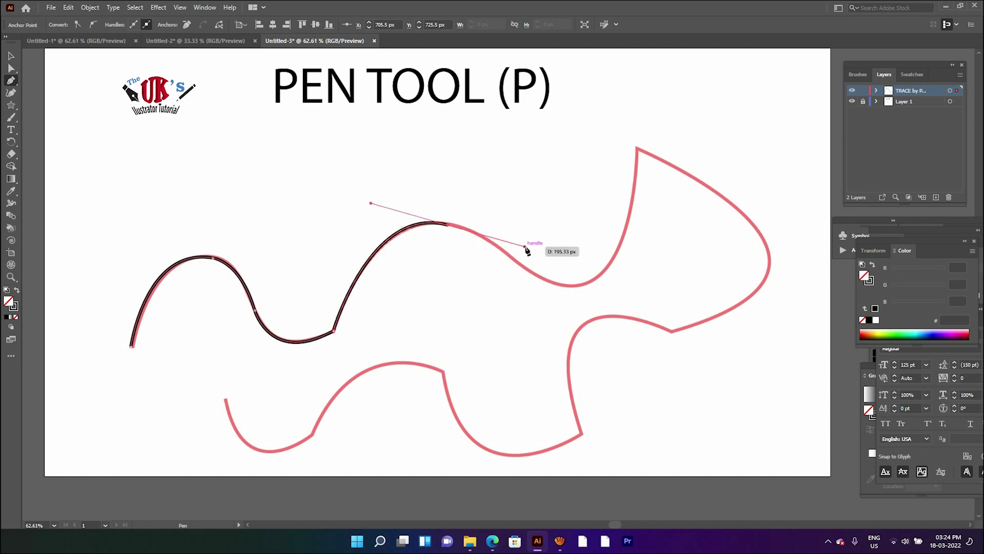
click(450, 226)
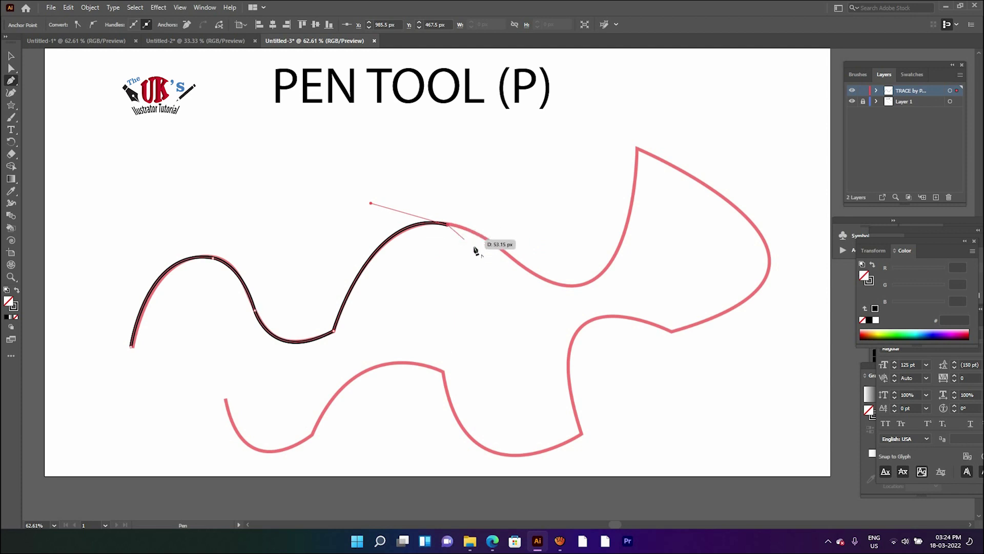
drag(526, 269, 554, 307)
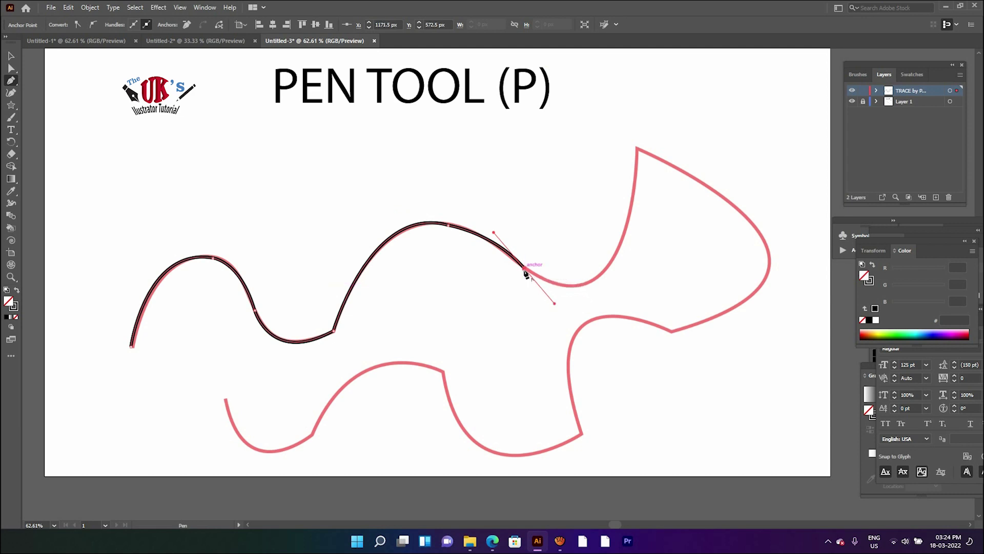
drag(619, 250, 479, 309)
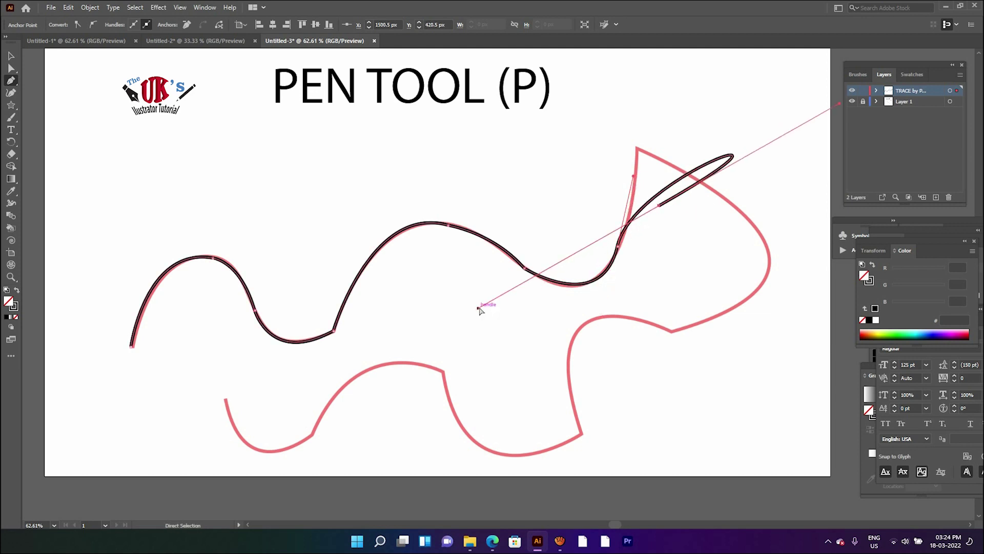
key(ctrl+z)
Step: Extend the path up to the sharp upper tip of the red shape and remove the tip anchor's outgoing handle
drag(585, 282, 340, 313)
drag(371, 279, 390, 183)
drag(390, 181, 382, 143)
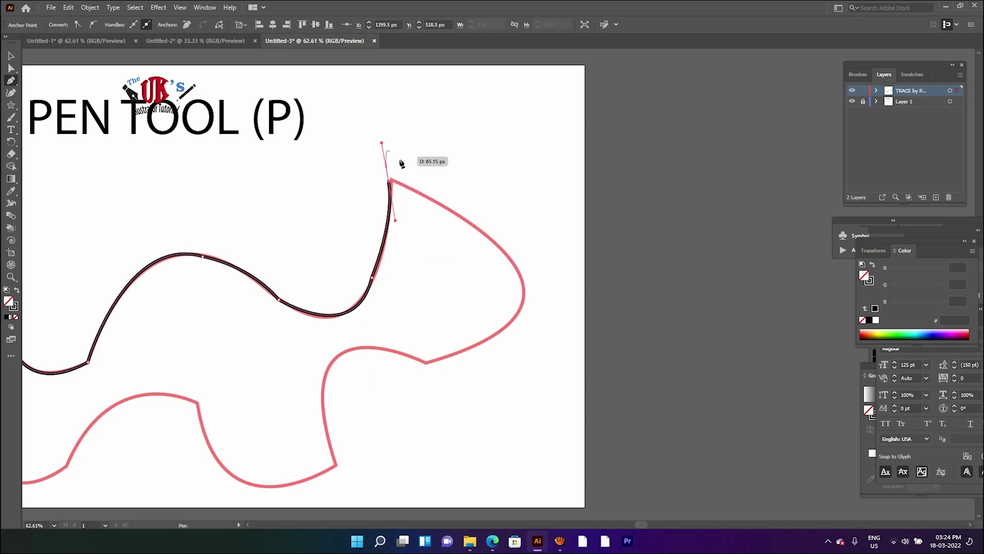
mouse_move(391, 182)
mouse_down()
mouse_move(401, 188)
mouse_move(389, 186)
mouse_up()
click(390, 184)
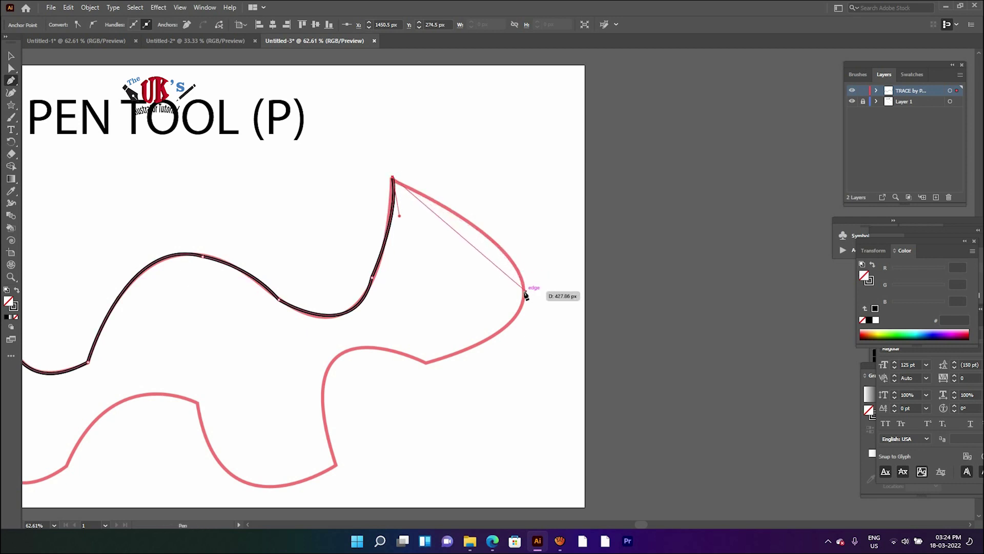
Step: Trace the large bulge from the sharp tip around to the corner below it, breaking the handle at mid-bulge
click(522, 307)
drag(523, 309, 497, 363)
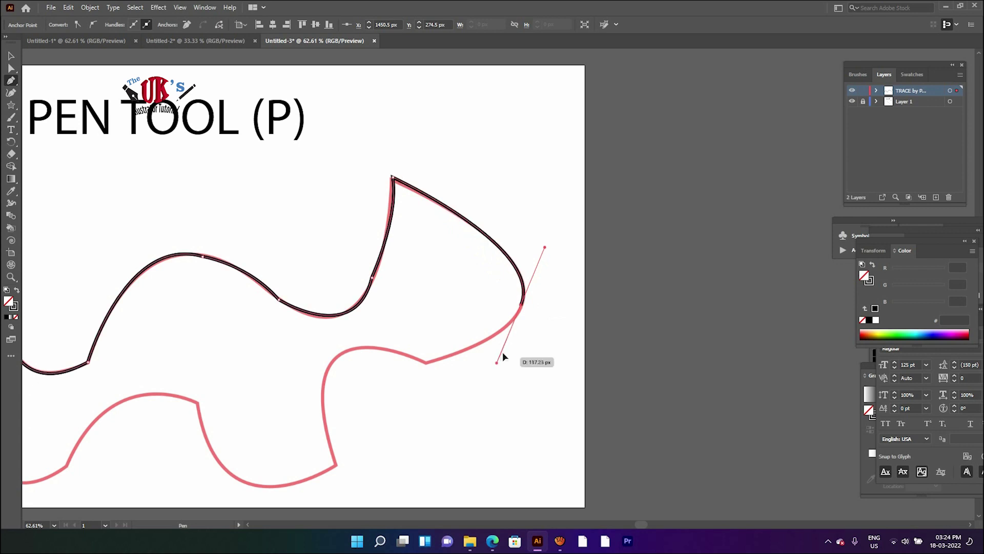
click(522, 307)
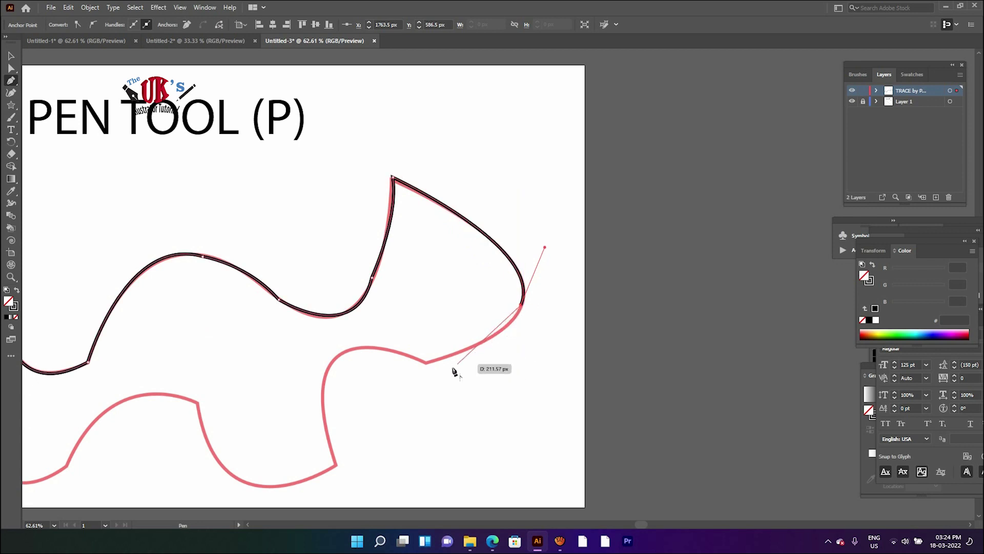
drag(427, 363, 327, 392)
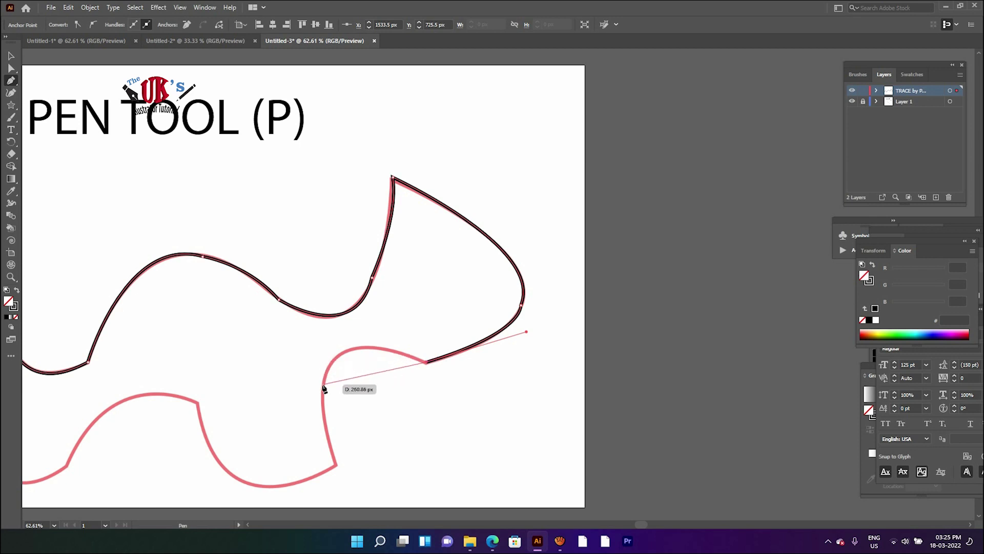
Step: Trace the bend from the bulge's lower corner down to the lowest corner, removing the outgoing handle at both anchors
mouse_move(323, 385)
mouse_down()
mouse_move(321, 455)
mouse_move(311, 455)
mouse_up()
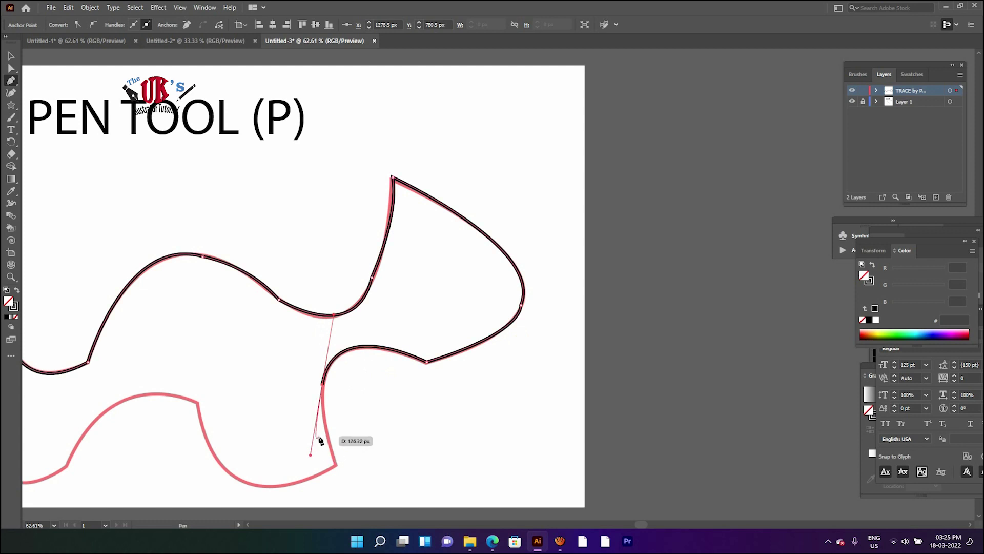
click(323, 385)
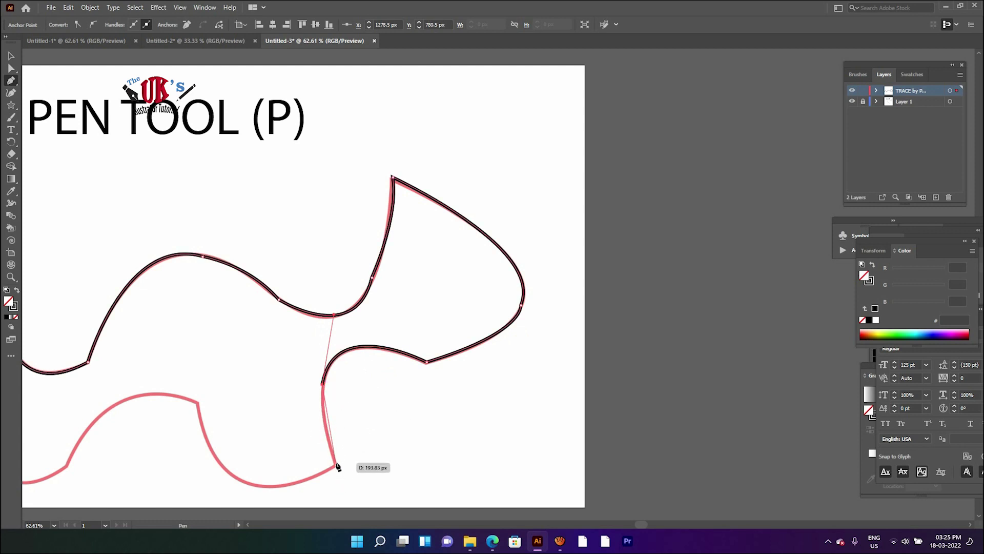
drag(337, 468, 348, 488)
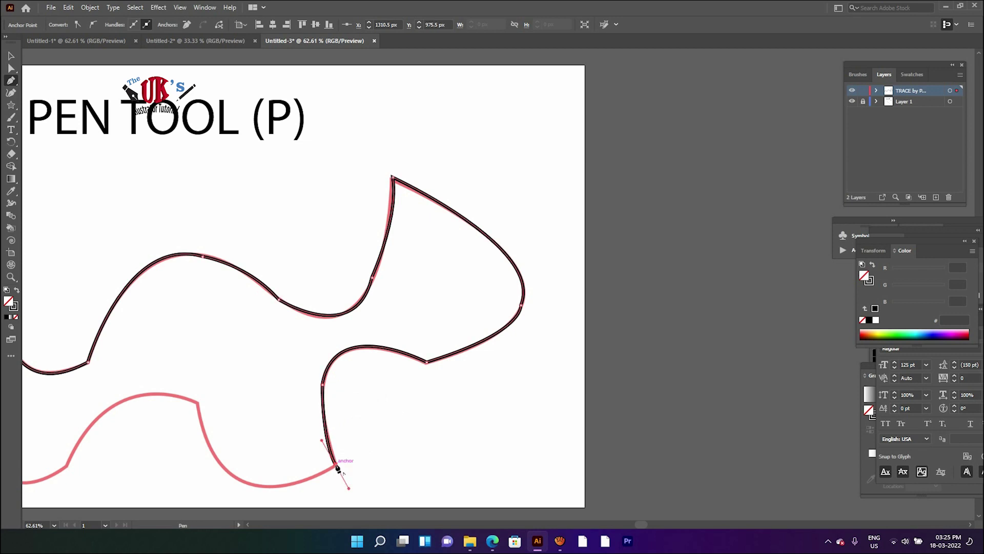
click(337, 468)
Step: Trace the wide lower trough up to the next corner and remove the outgoing handles of its anchors
drag(339, 464, 425, 377)
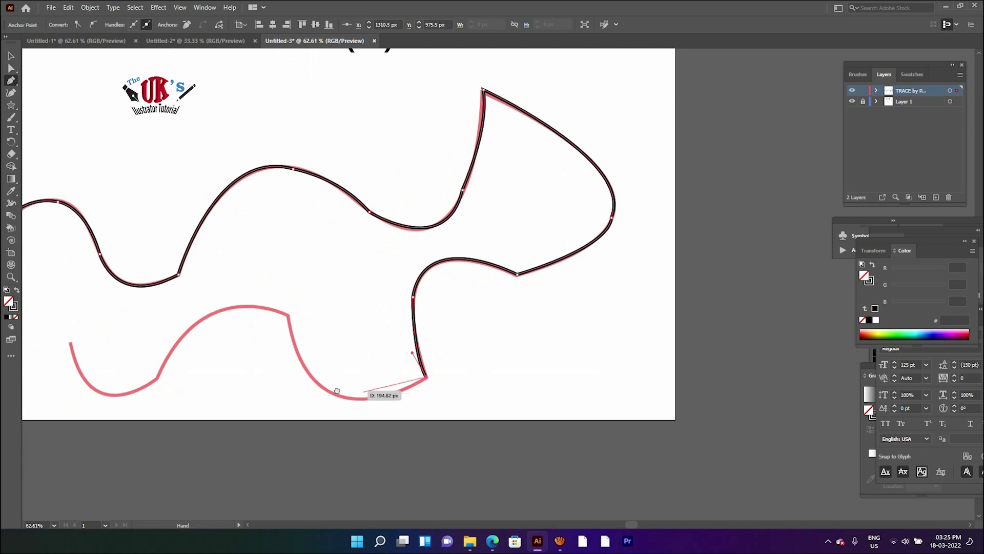
drag(310, 377, 252, 325)
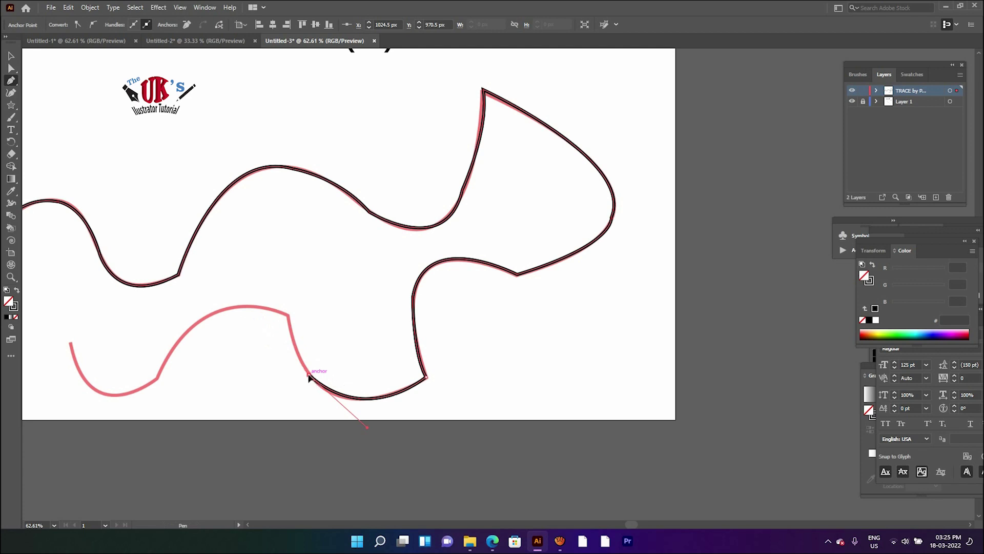
drag(289, 317, 287, 297)
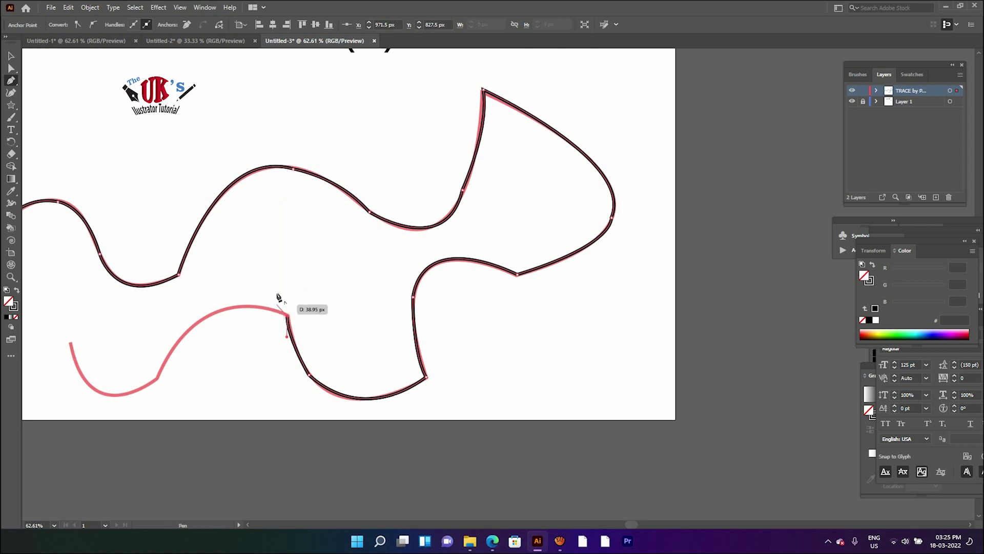
Step: Trace the last hump and final trough to the red curve's end, removing the outgoing handle at the corner between them, and deselect the path
drag(287, 294, 456, 268)
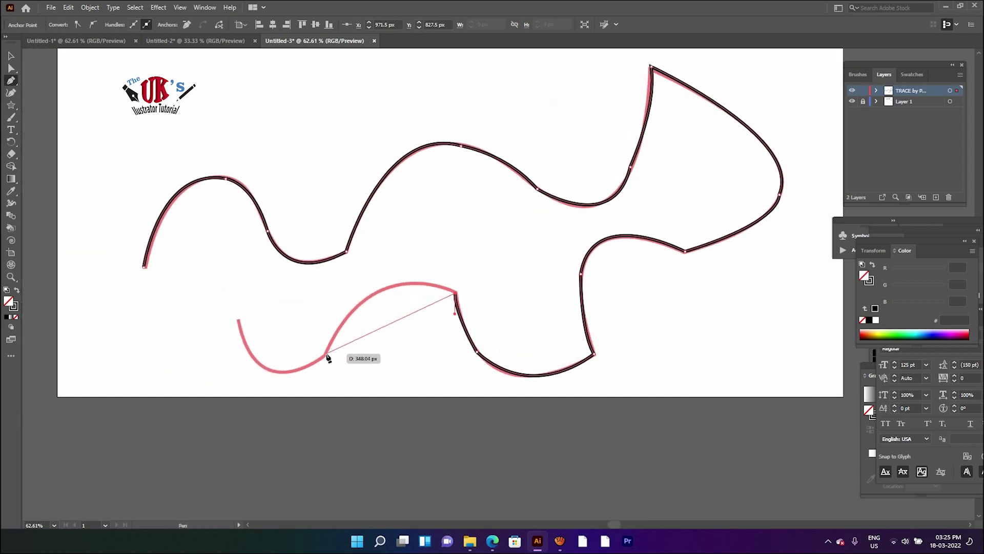
drag(325, 354, 268, 466)
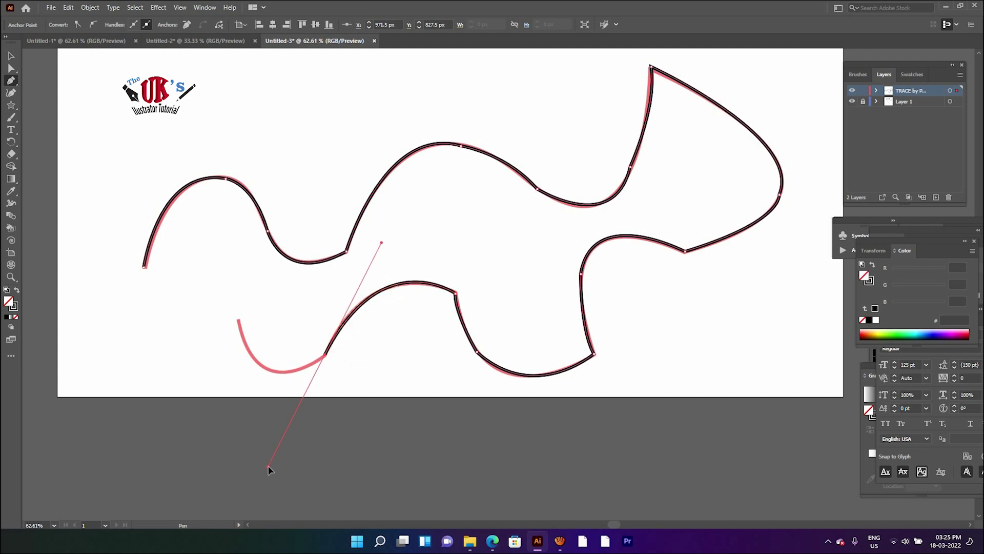
click(326, 354)
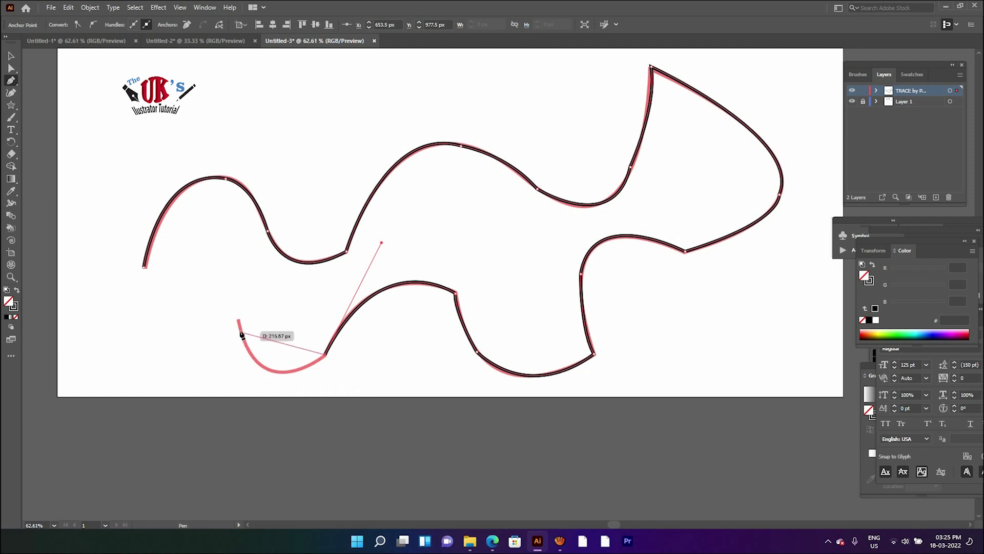
drag(239, 322, 222, 232)
click(10, 57)
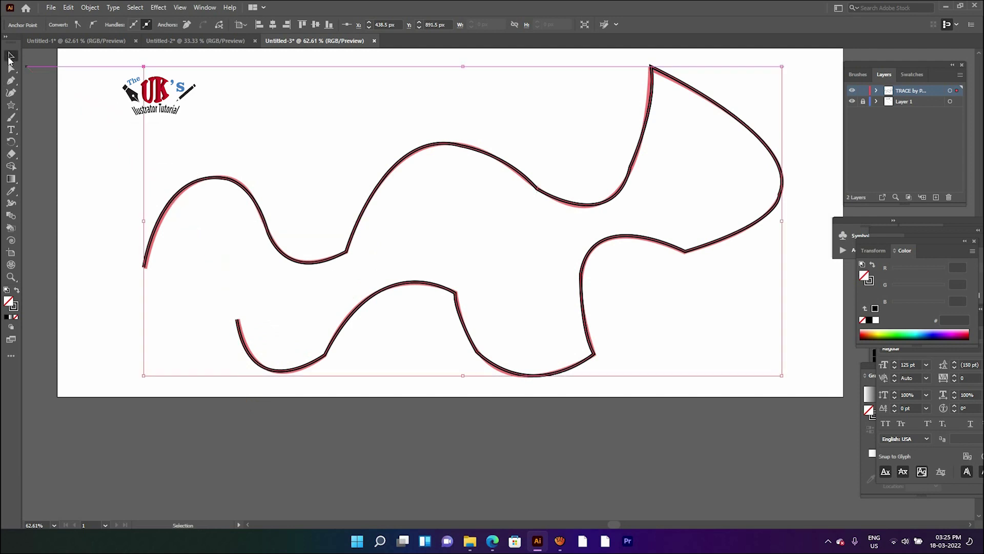
click(262, 115)
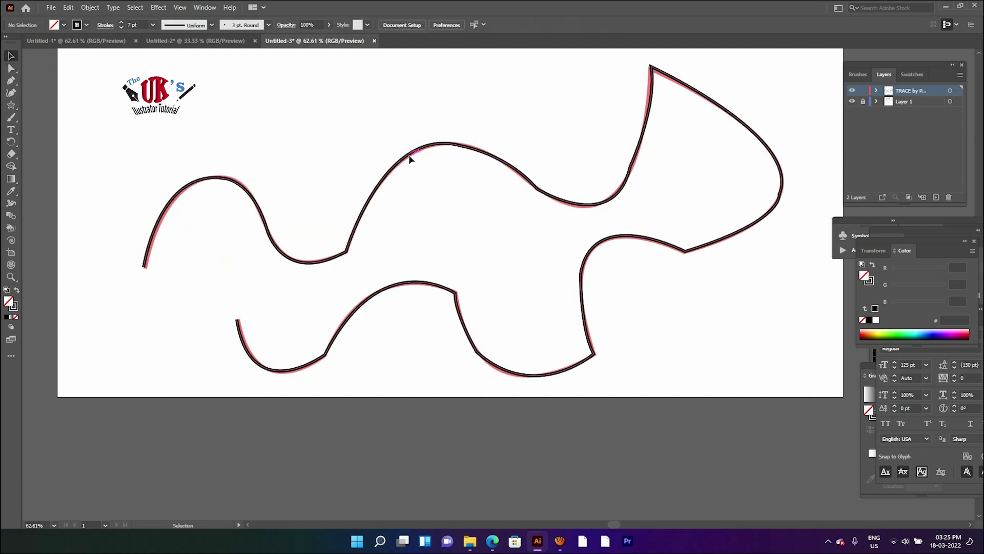
Step: Move the finished black path up and slightly left, off the red reference curve, exposing its uneven joints
drag(408, 160, 398, 107)
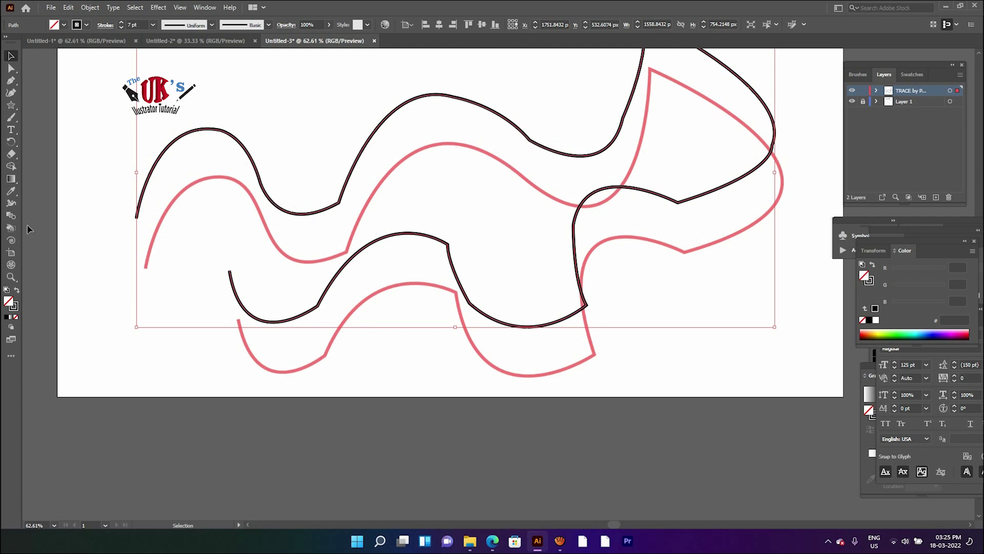
click(14, 278)
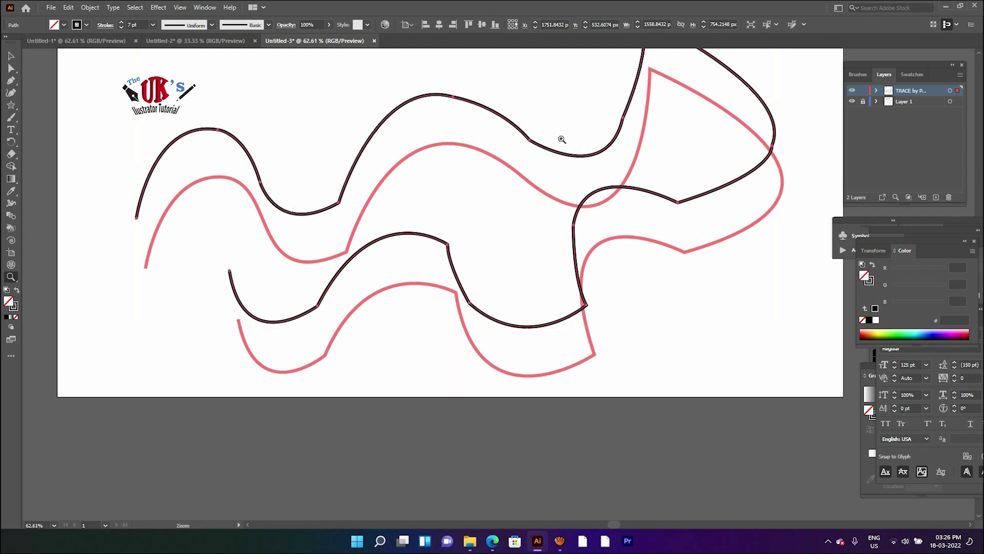
click(554, 140)
click(486, 286)
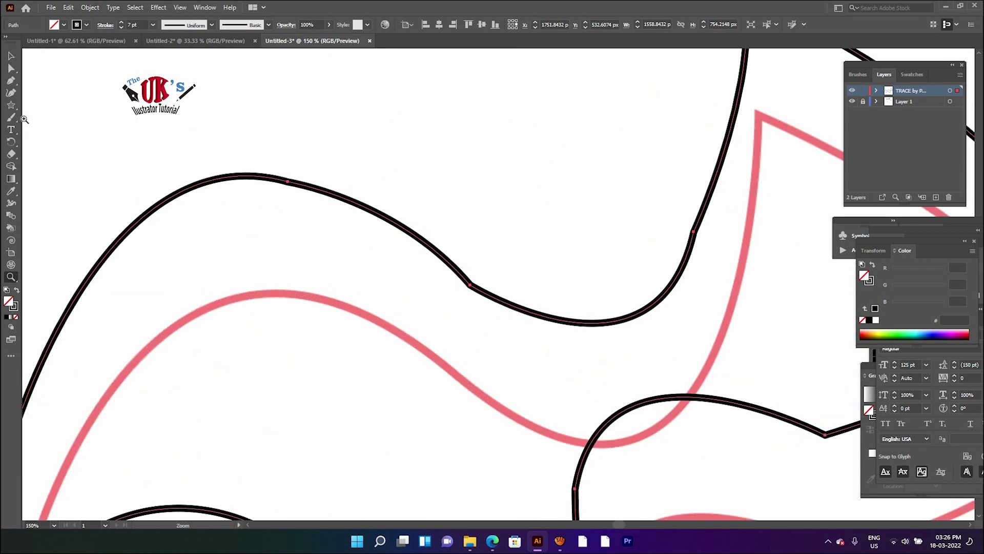
click(16, 83)
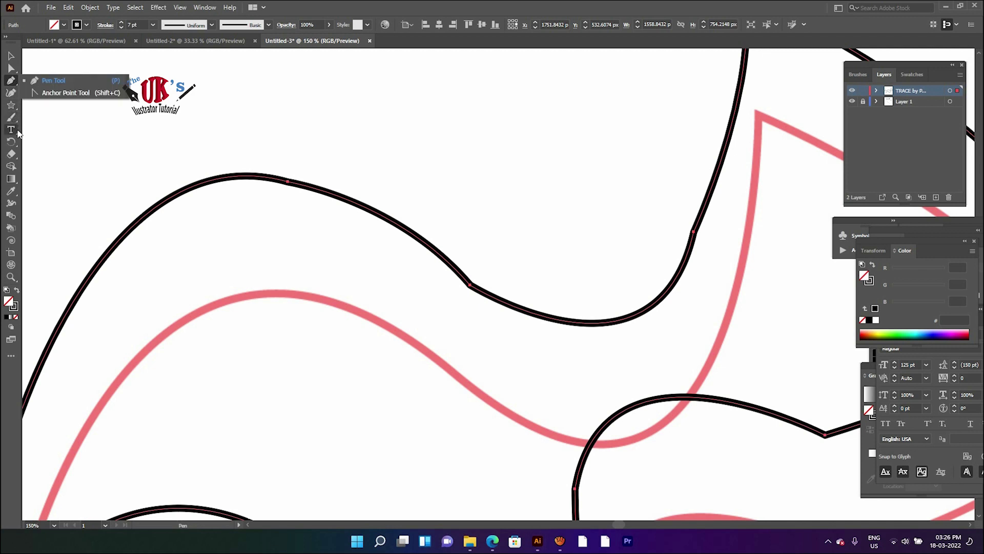
click(11, 353)
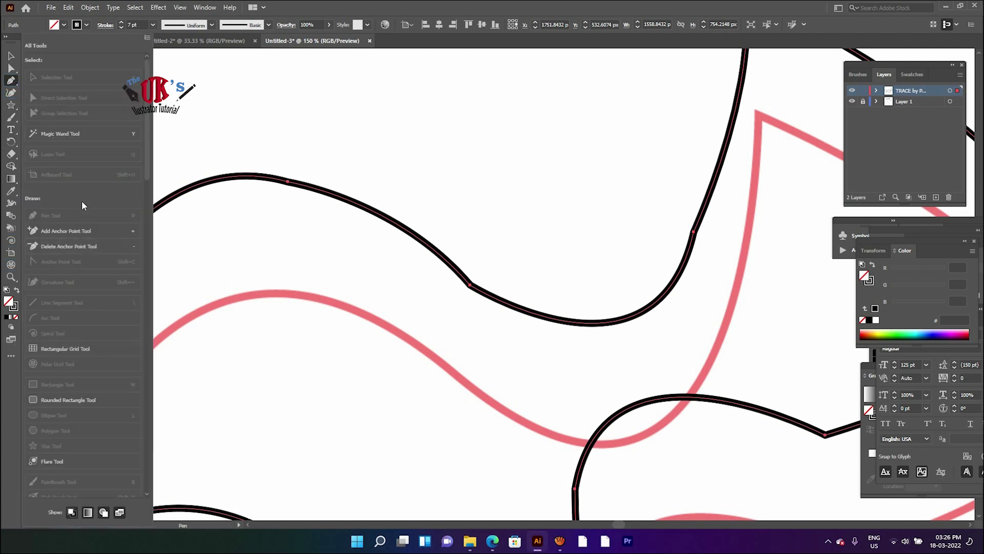
scroll(82, 205, down, 10)
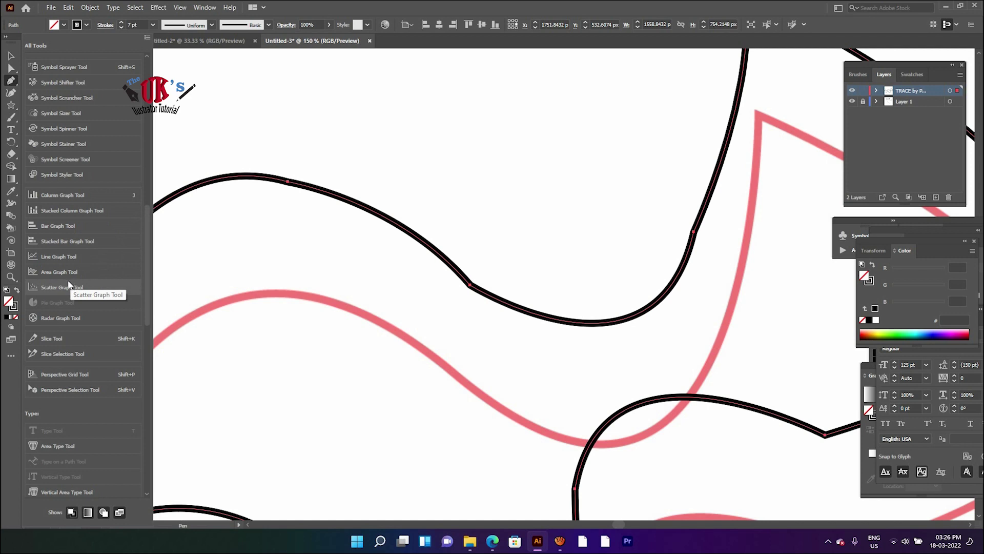
scroll(71, 283, down, 10)
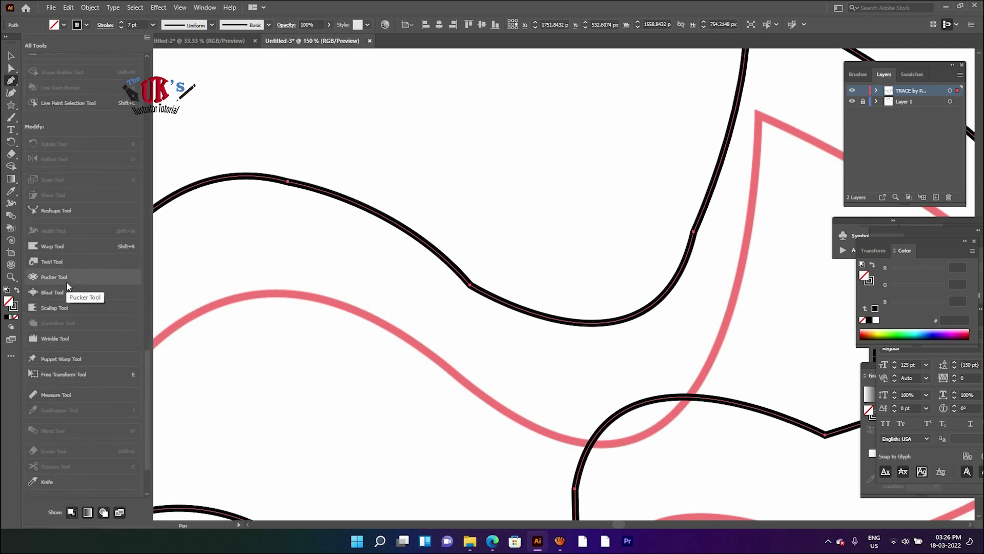
scroll(67, 286, down, 5)
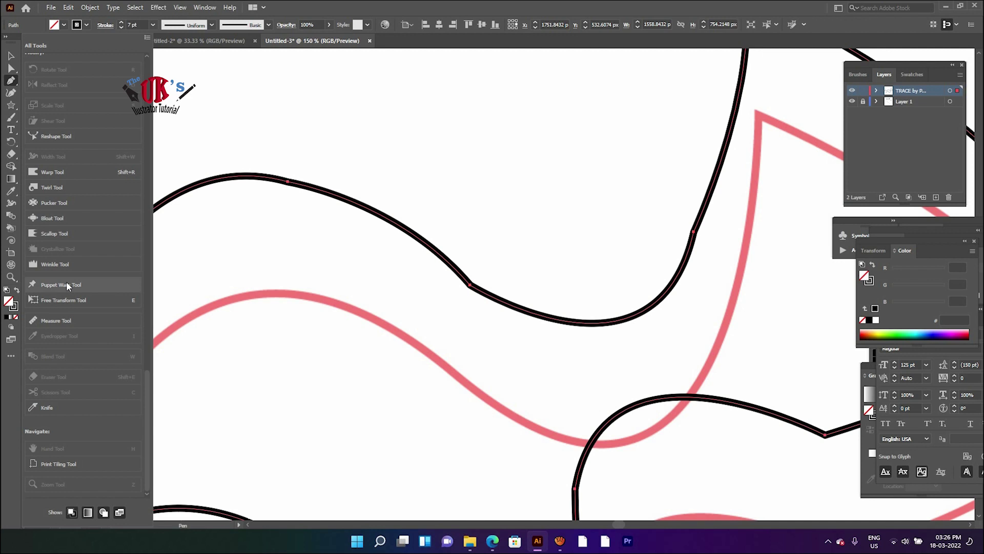
click(514, 7)
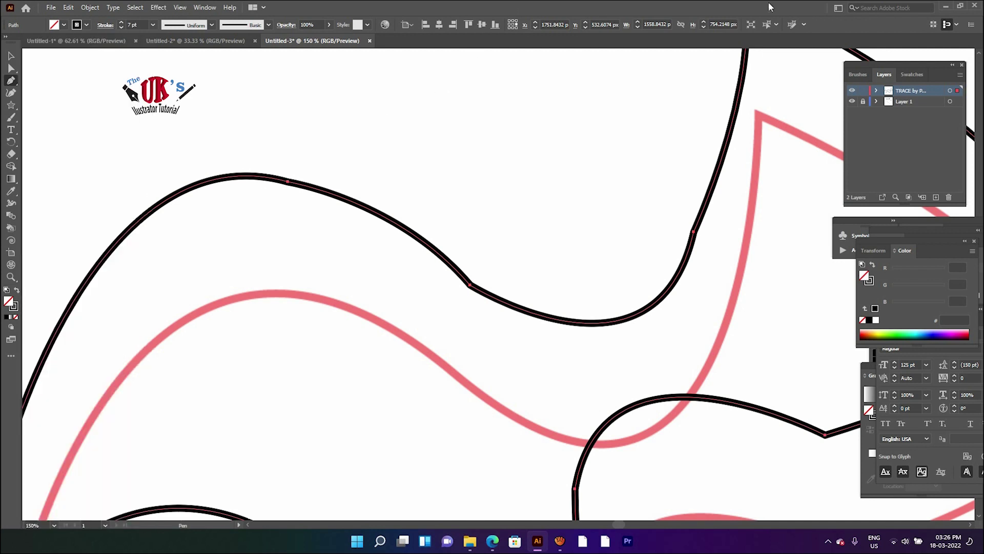
Step: Switch to the Essentials workspace and activate the Smooth tool
click(837, 9)
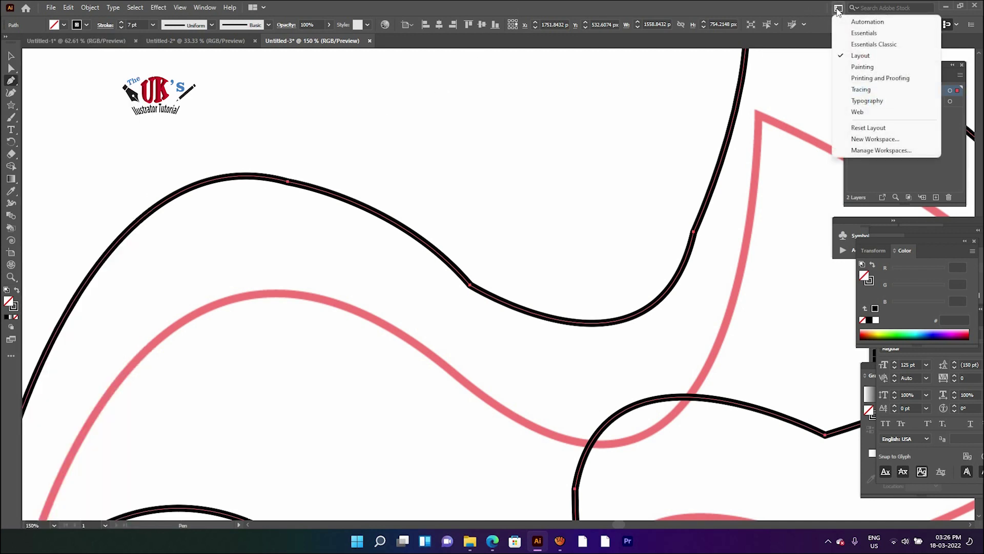
click(853, 30)
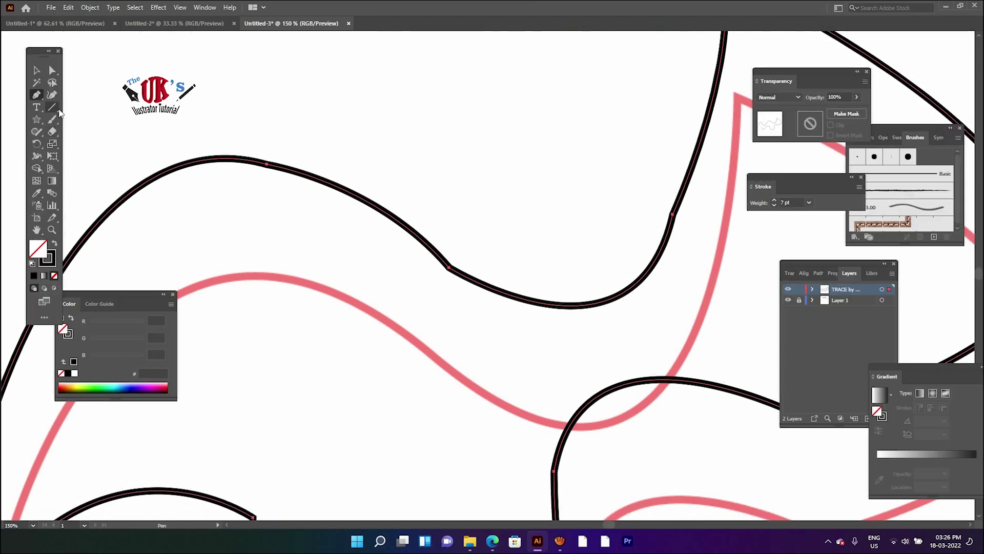
click(55, 122)
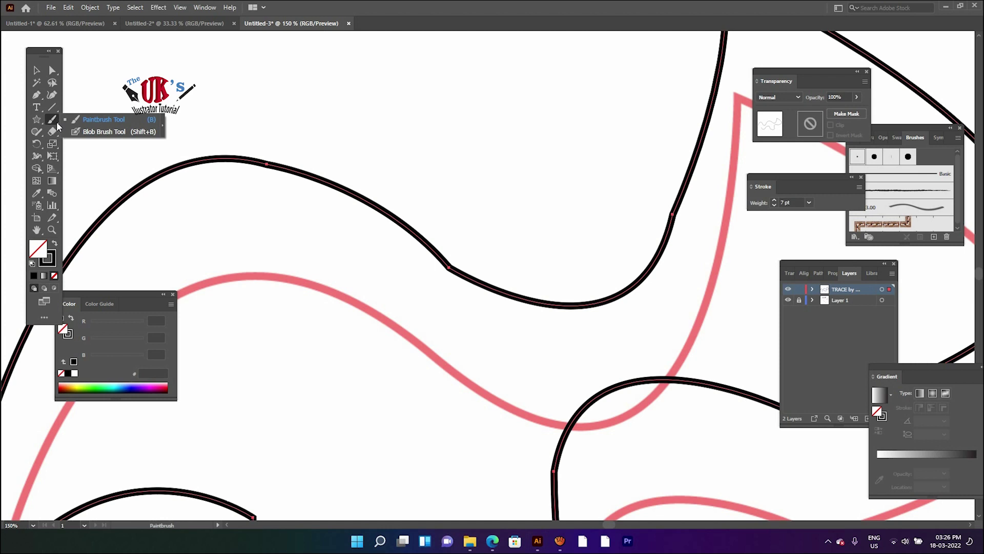
click(43, 100)
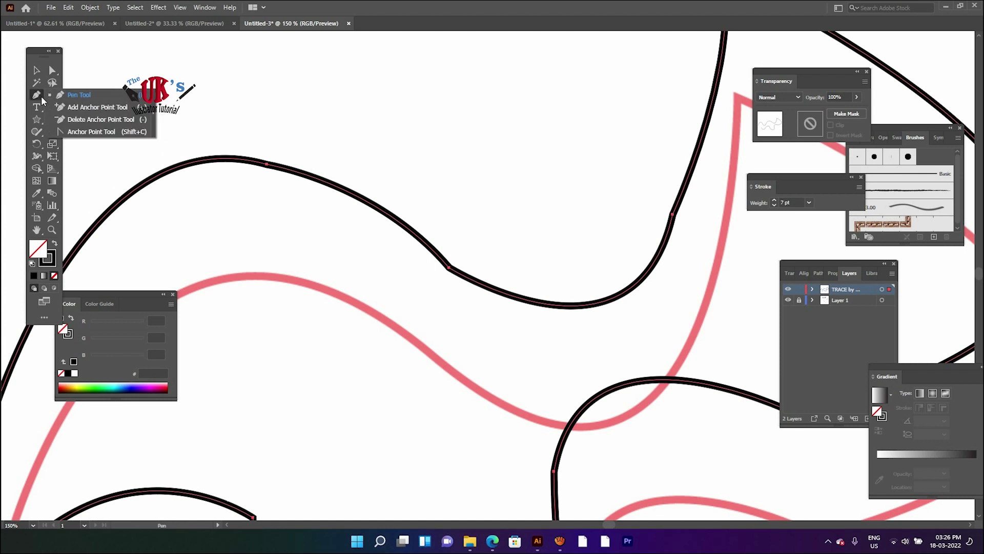
click(42, 136)
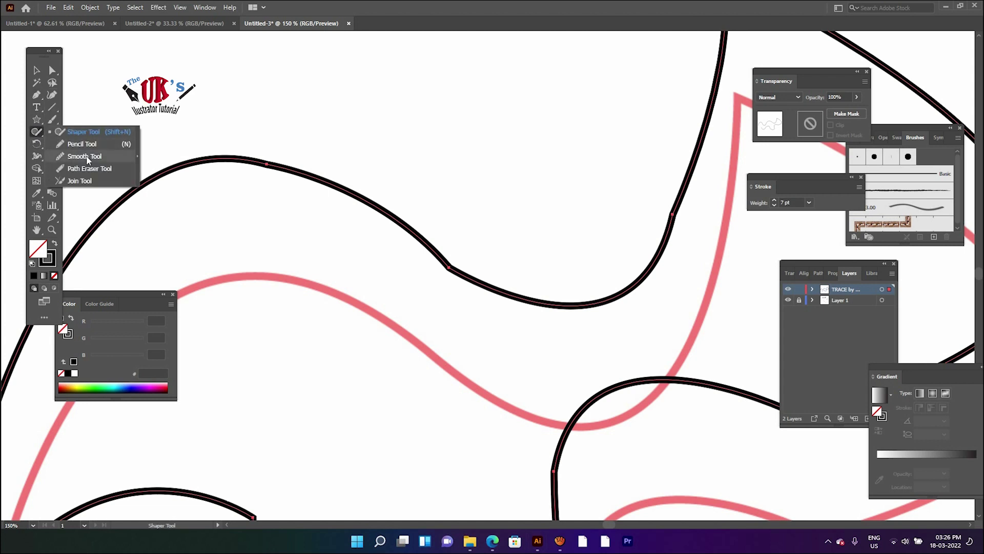
click(88, 158)
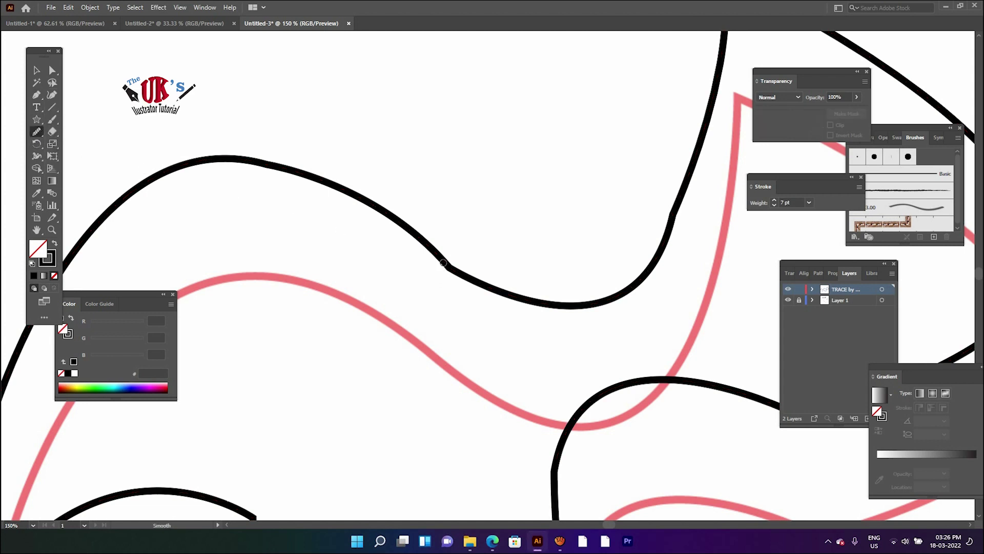
Step: Select the black path and smooth the joints along its upper middle wave with the Smooth tool
click(37, 71)
click(379, 196)
click(37, 131)
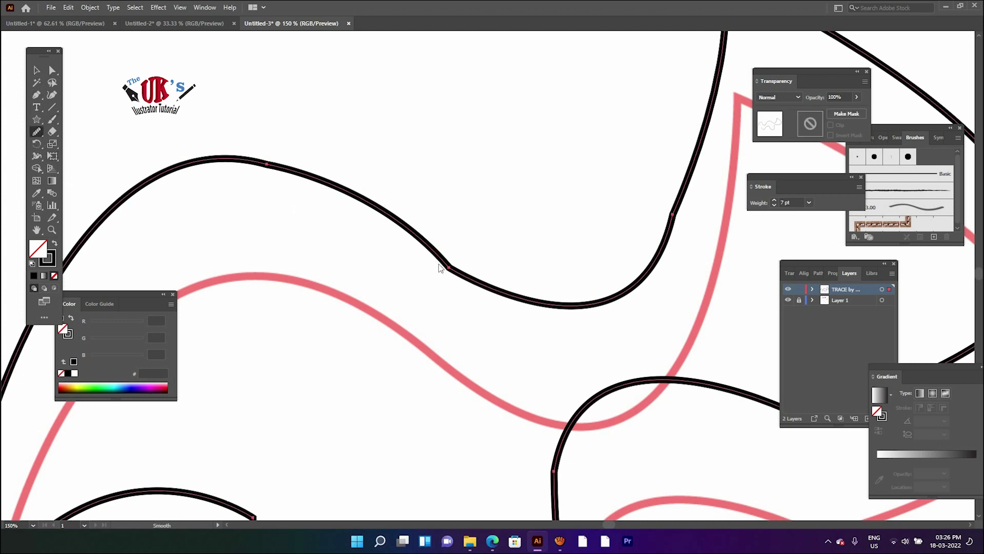
mouse_move(448, 266)
mouse_down()
mouse_move(432, 253)
mouse_move(466, 279)
mouse_move(431, 252)
mouse_move(474, 283)
mouse_up()
mouse_move(676, 203)
mouse_down()
mouse_move(673, 224)
mouse_move(687, 181)
mouse_up()
scroll(326, 300, left, 4)
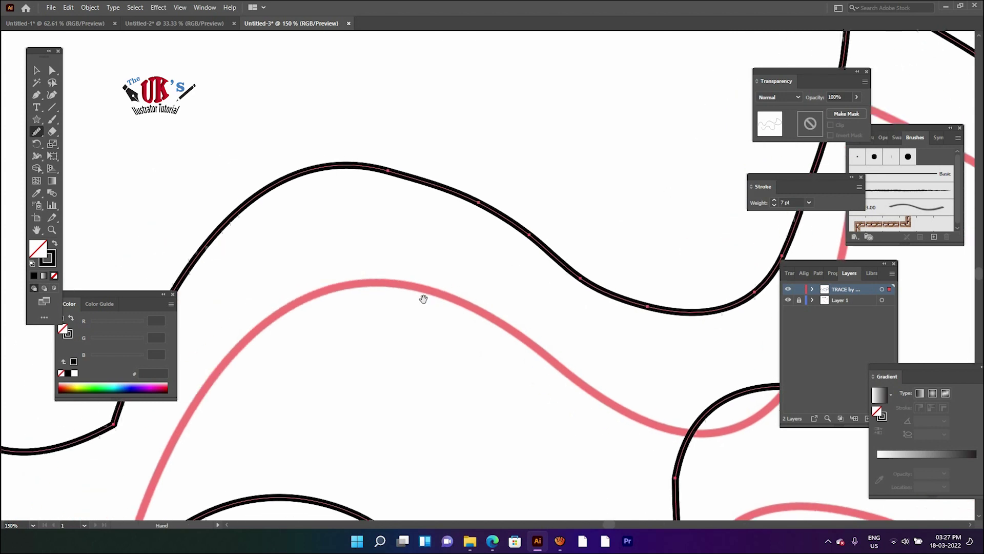
drag(385, 168, 415, 186)
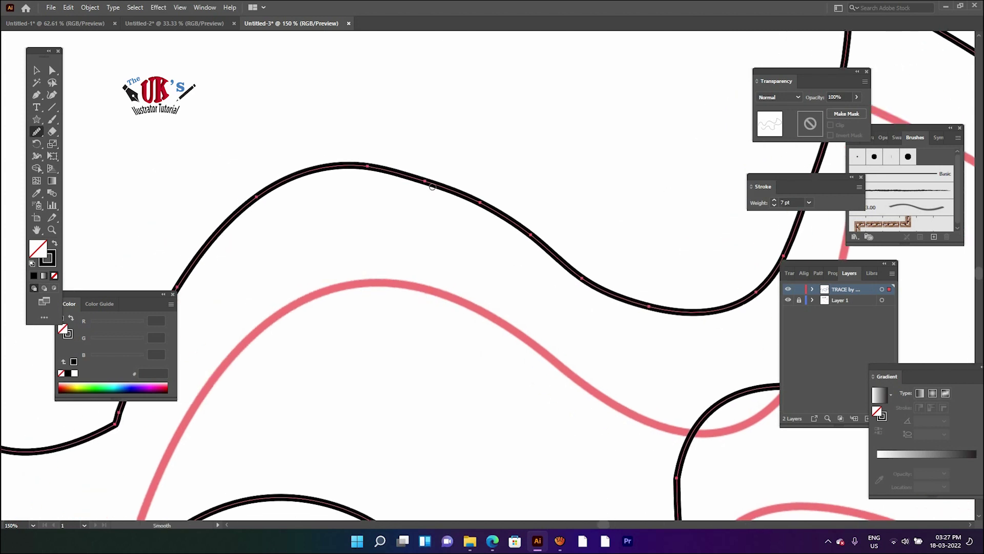
drag(482, 204, 464, 196)
Step: Smooth the black path at the lowest sharp corner and at the bend on the left side of the wide lower trough
drag(419, 328, 521, 299)
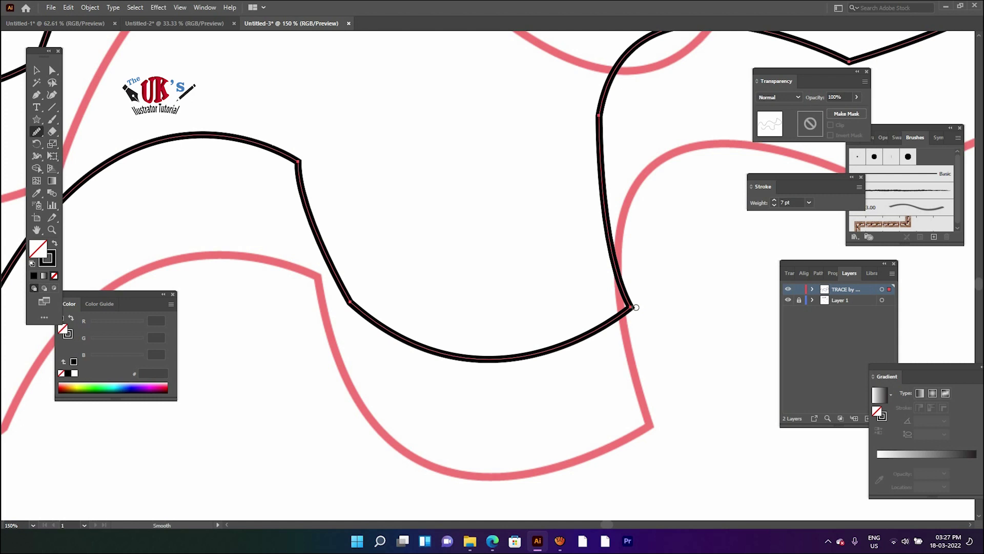
drag(624, 313, 627, 303)
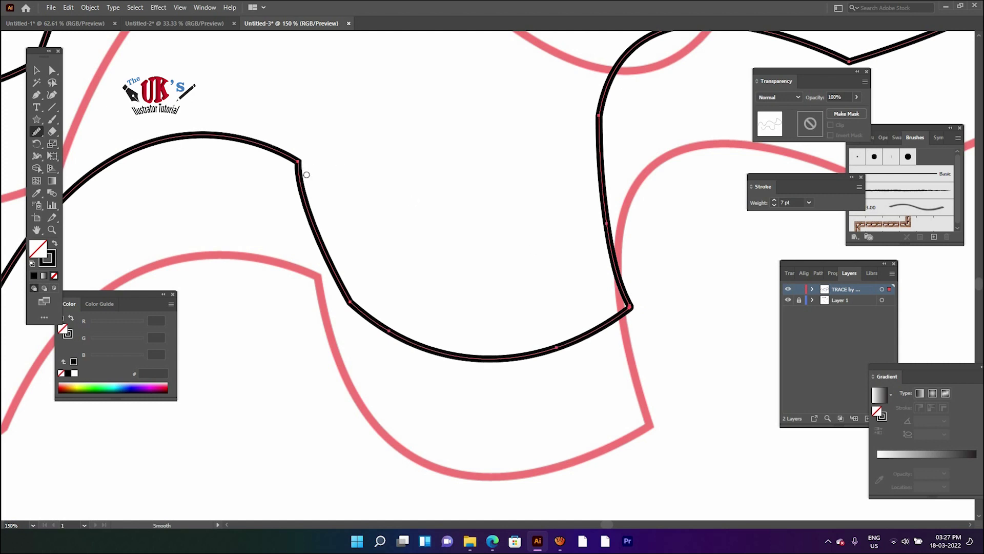
mouse_move(345, 298)
mouse_down()
mouse_move(354, 307)
mouse_move(341, 288)
mouse_move(365, 328)
mouse_move(322, 284)
mouse_move(389, 329)
mouse_up()
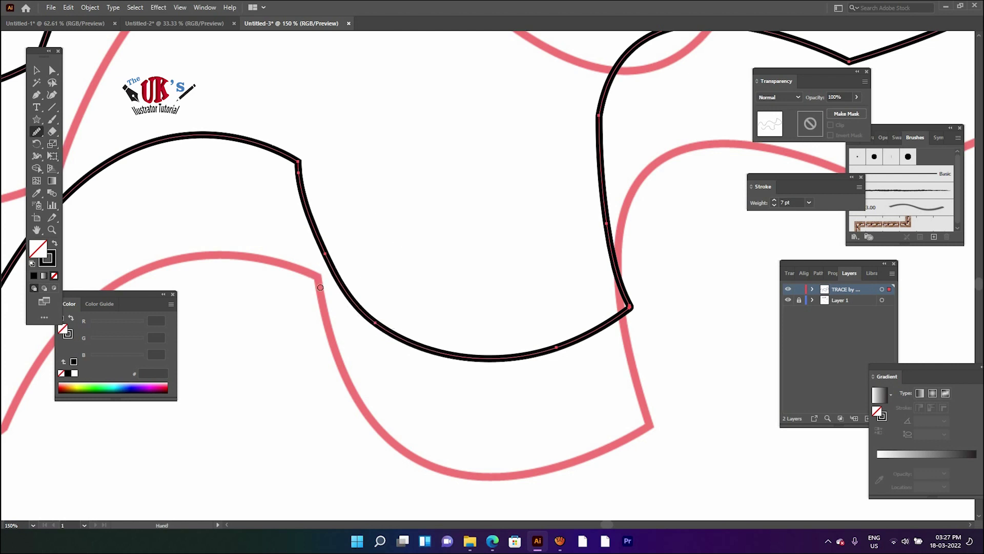
Step: Smooth the corner between the lower hump and the final trough of the black path into a continuous curve
drag(321, 287, 580, 272)
drag(406, 280, 650, 256)
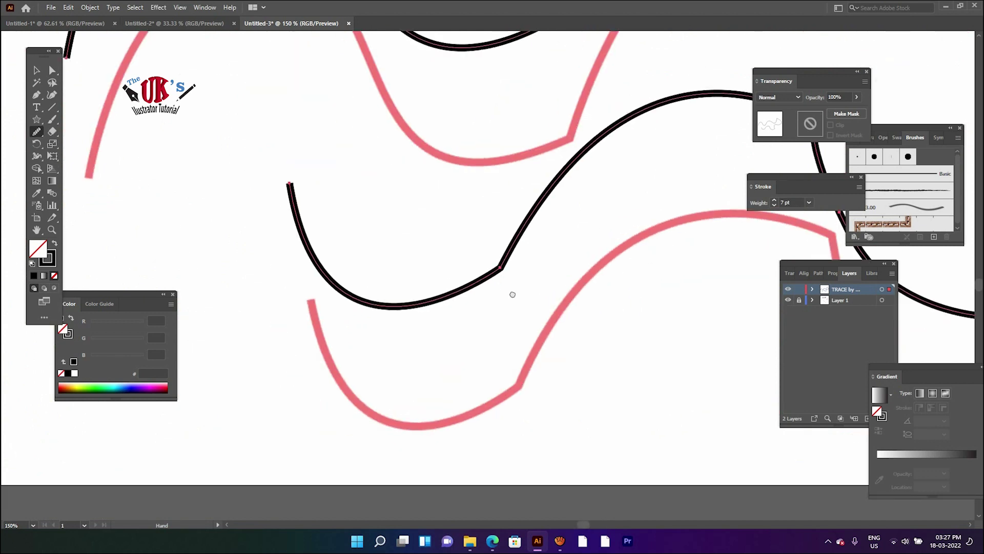
mouse_move(505, 271)
mouse_down()
mouse_move(475, 284)
mouse_move(499, 272)
mouse_move(520, 237)
mouse_move(496, 277)
mouse_move(508, 260)
mouse_move(439, 295)
mouse_up()
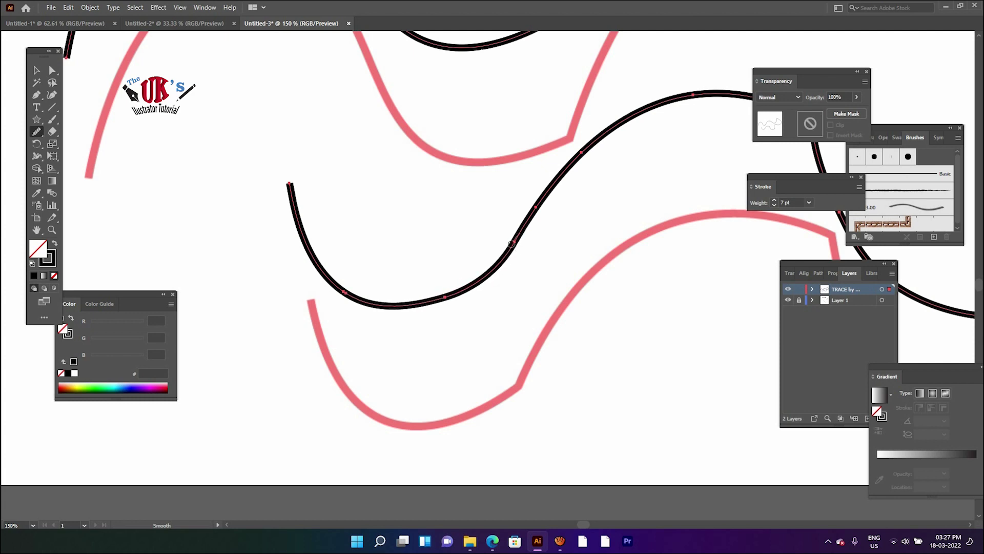
Step: Reposition the smoothed black path above the red reference curve, keeping it within the artboard
click(36, 71)
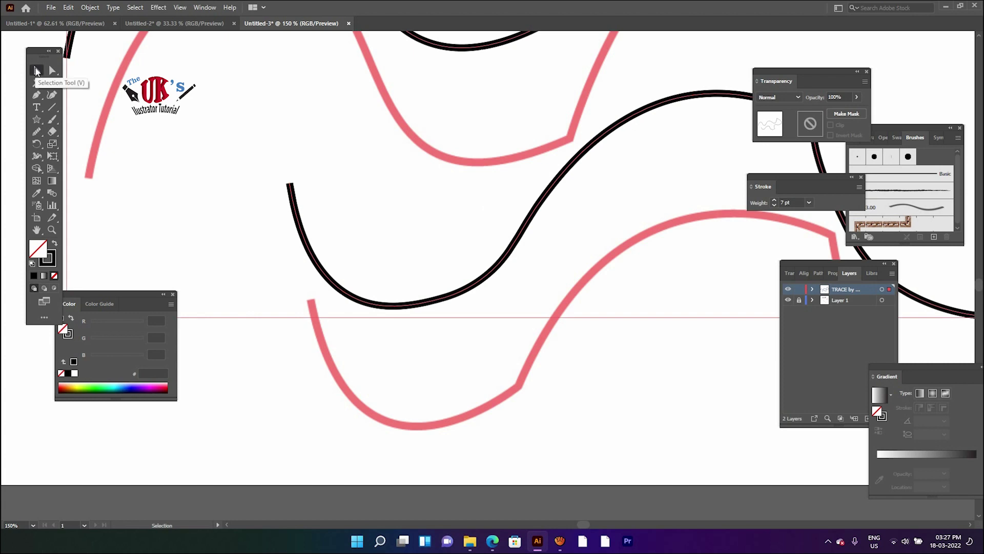
key(ctrl+minus)
key(ctrl+minus)
key(ctrl+minus)
key(ctrl+minus)
key(ctrl+minus)
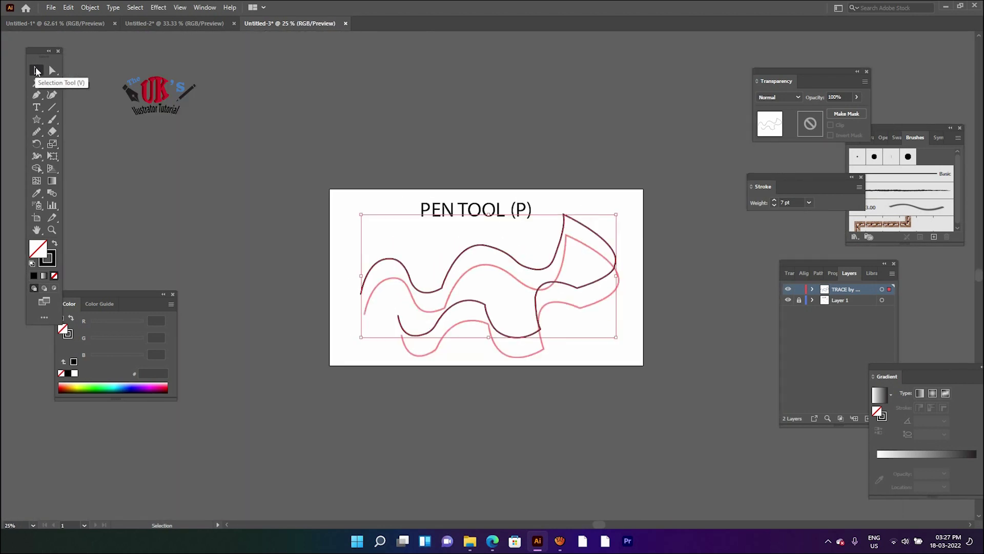
drag(716, 468, 626, 399)
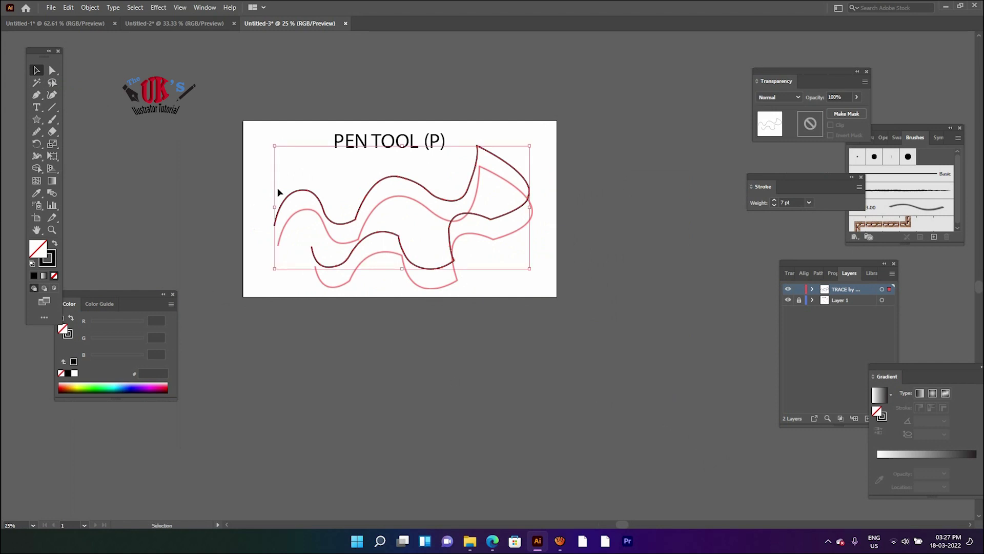
drag(416, 183, 401, 105)
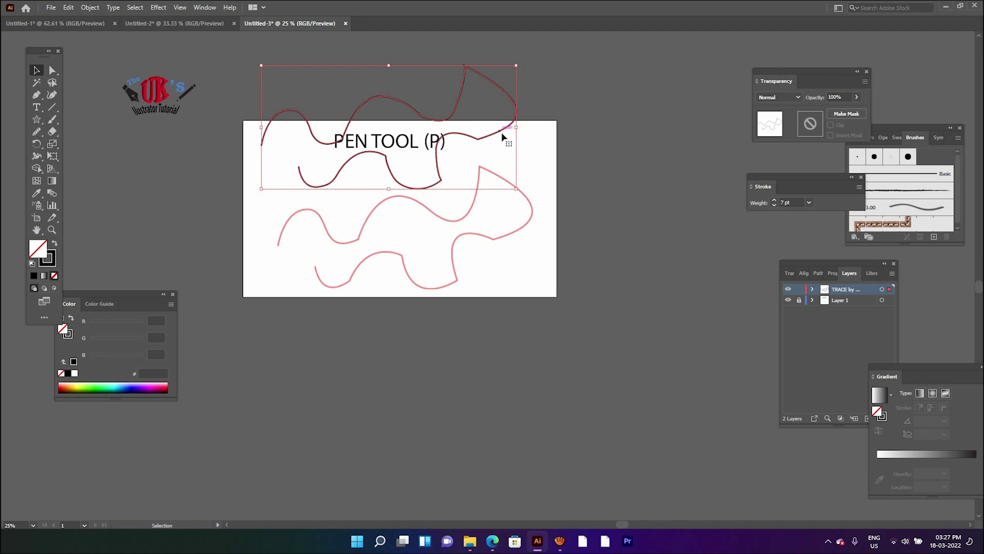
click(533, 154)
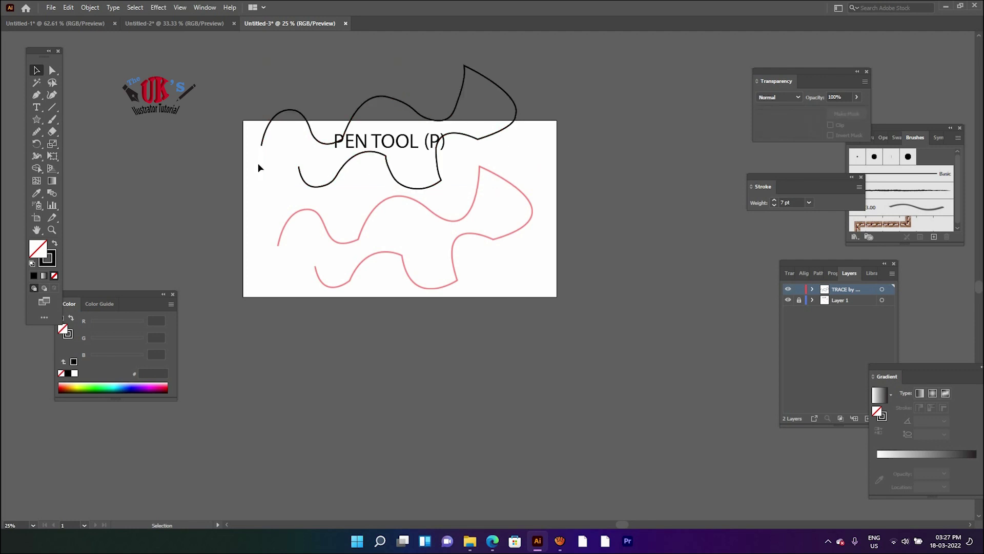
drag(391, 165, 403, 230)
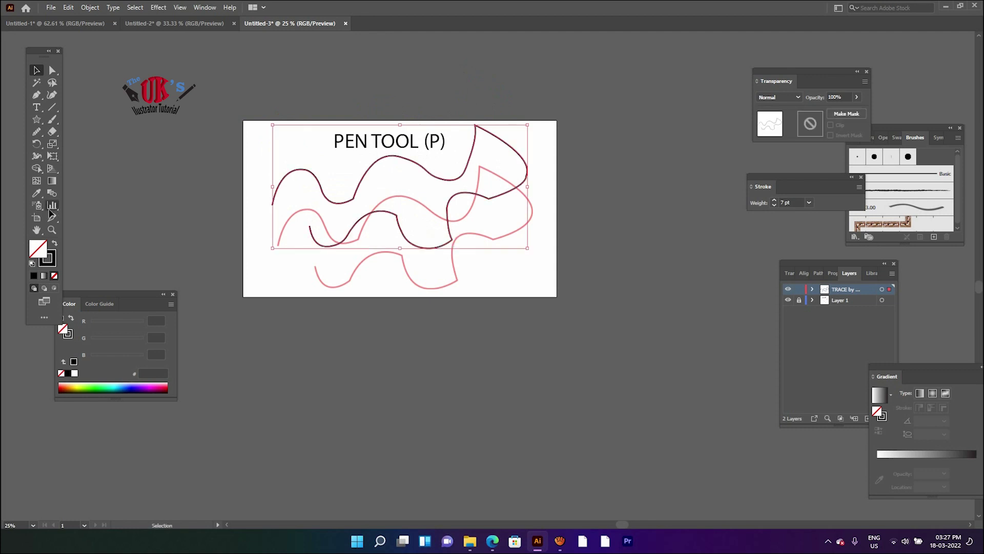
Step: Deepen the first trough of the black path by extending the direction handle of the corner anchor at its right end with Direct Selection
click(51, 231)
click(370, 214)
click(503, 268)
click(456, 268)
click(451, 277)
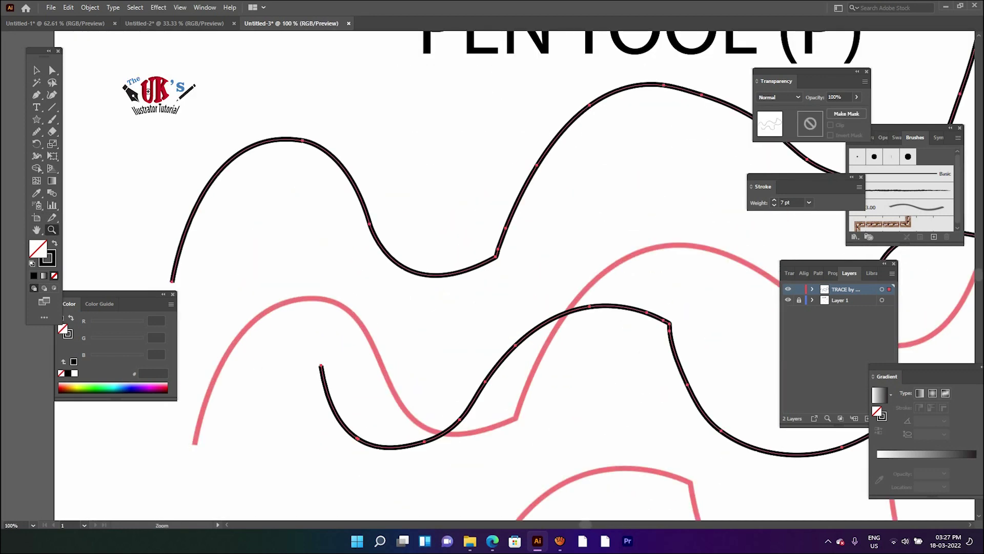
click(51, 71)
click(366, 122)
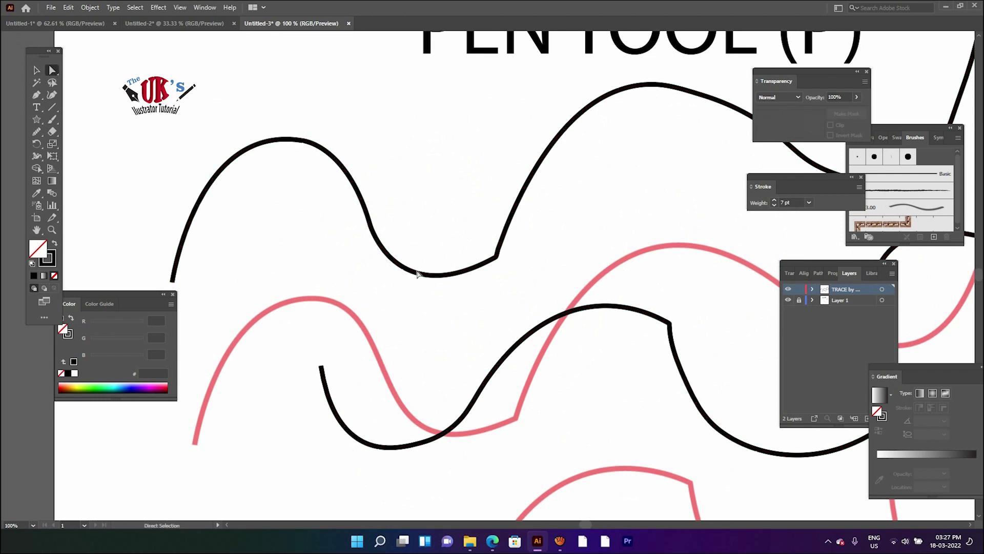
click(496, 261)
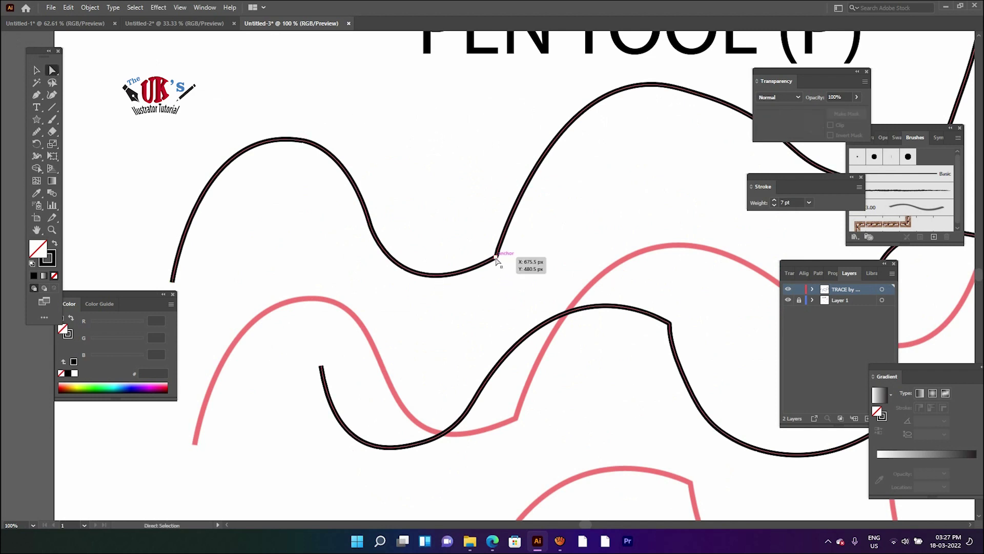
click(496, 260)
drag(395, 313, 404, 346)
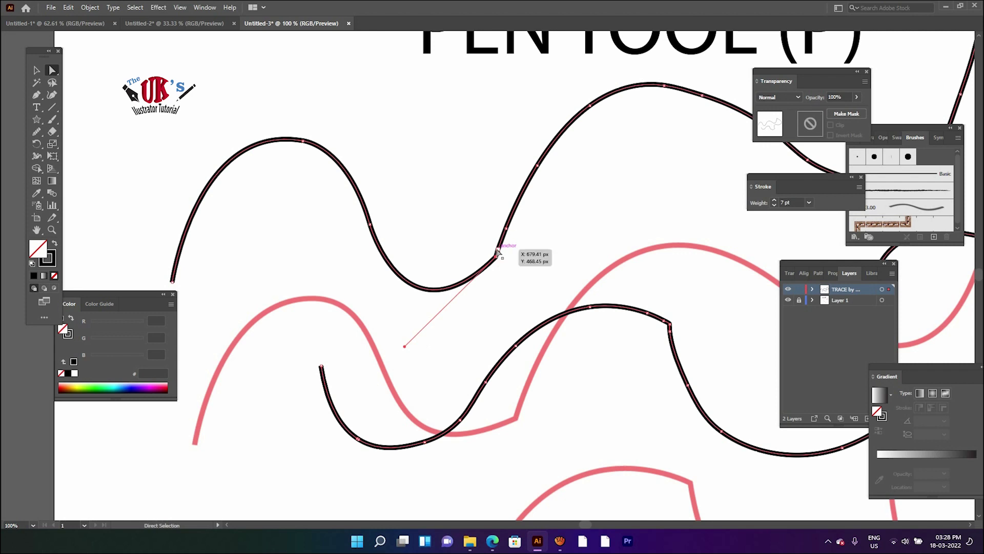
Step: Move the anchor just above the first trough's right corner outward, and check the options offered for it
drag(497, 251, 519, 252)
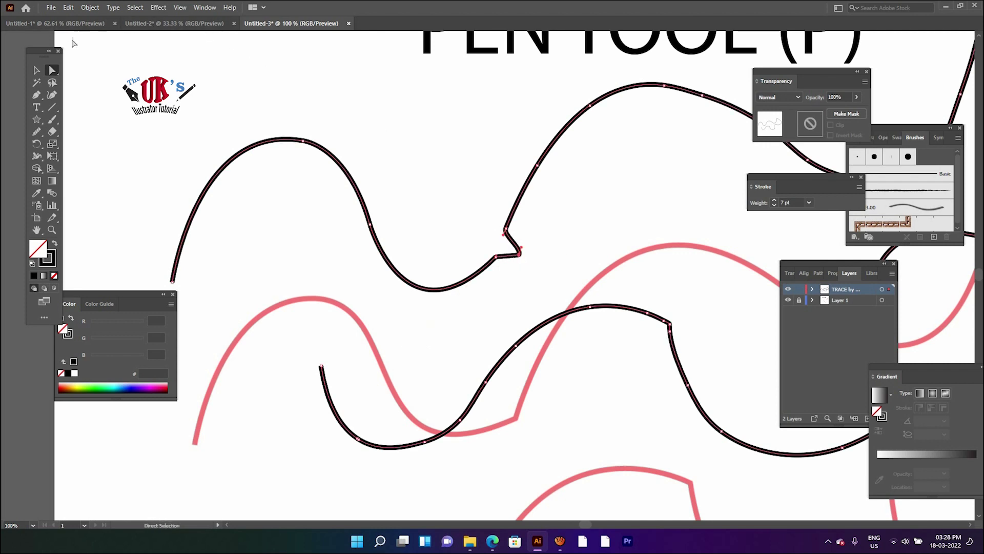
click(37, 70)
click(244, 89)
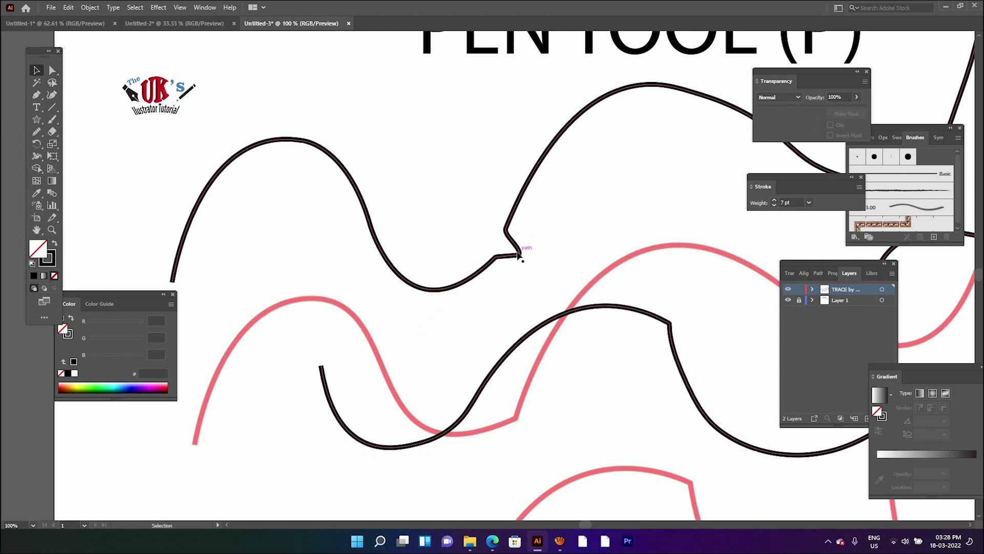
drag(521, 256, 522, 256)
click(51, 70)
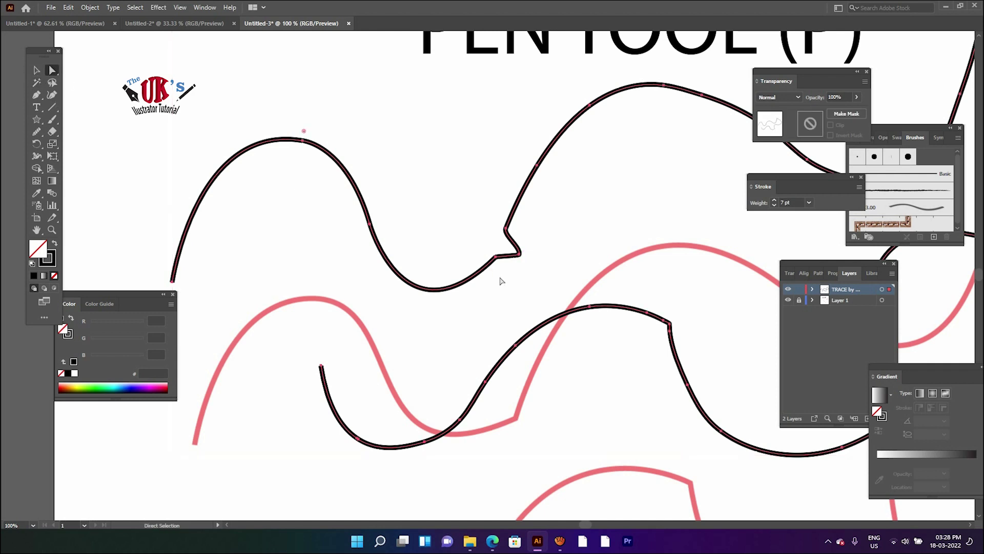
right_click(520, 255)
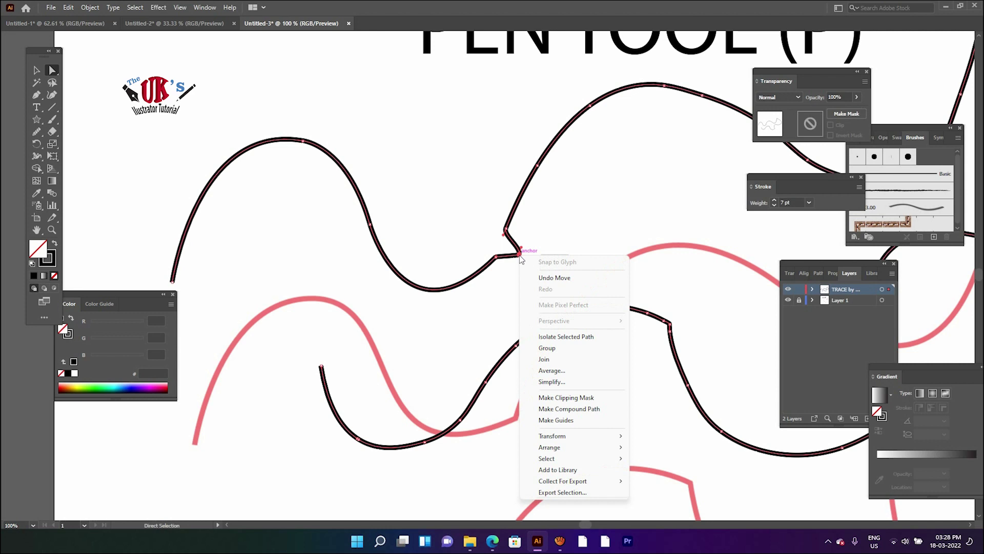
click(615, 191)
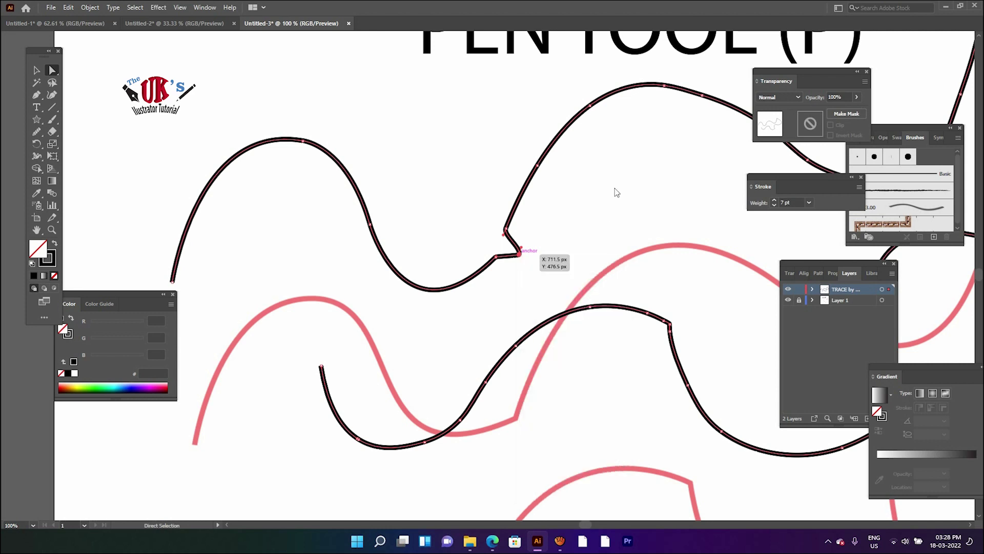
Step: Switch to the Painting workspace and remove the displaced anchor beside the first trough's right corner
click(838, 9)
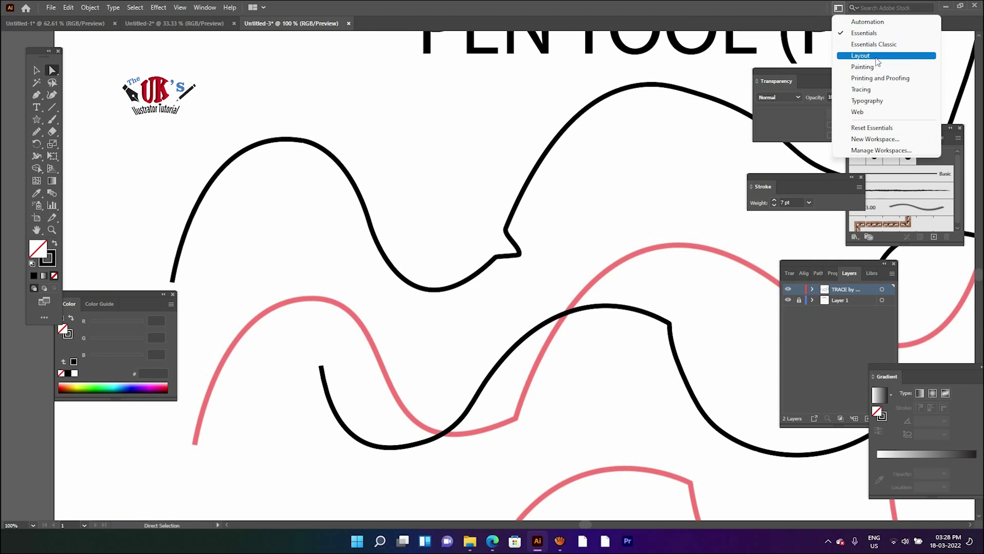
click(874, 68)
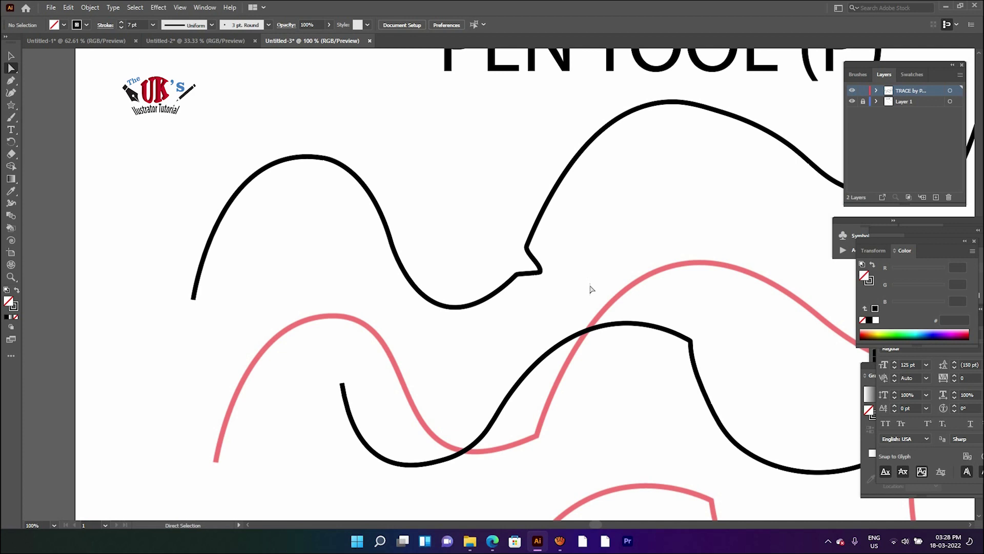
click(541, 269)
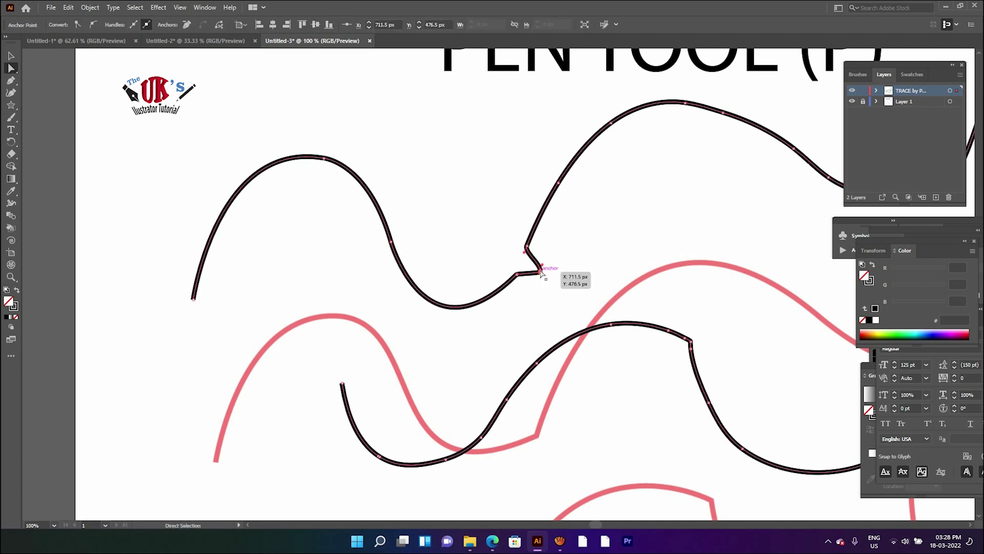
click(187, 25)
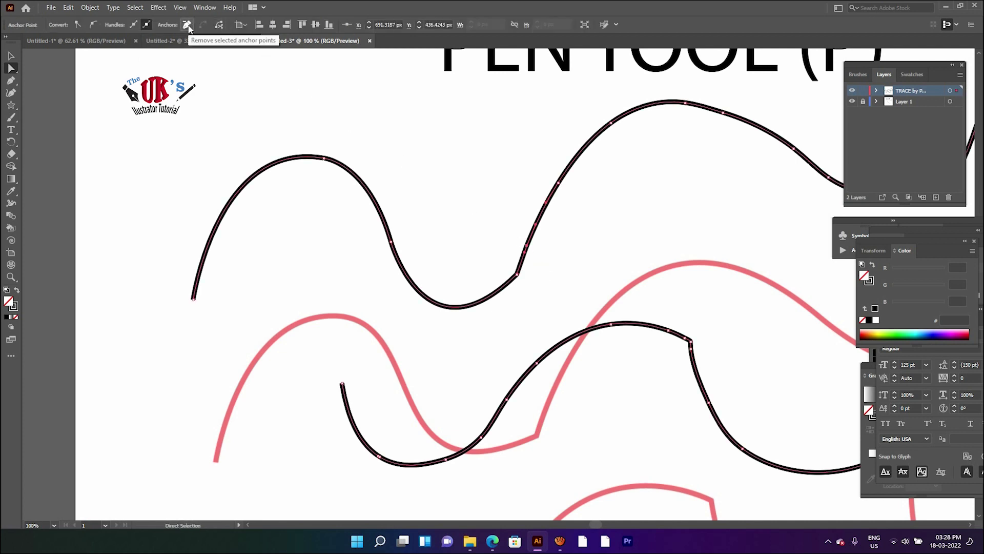
Step: Remove the corner anchor at the first trough's right end and extend the next anchor's handle to form a smooth rounded trough
drag(517, 275, 426, 364)
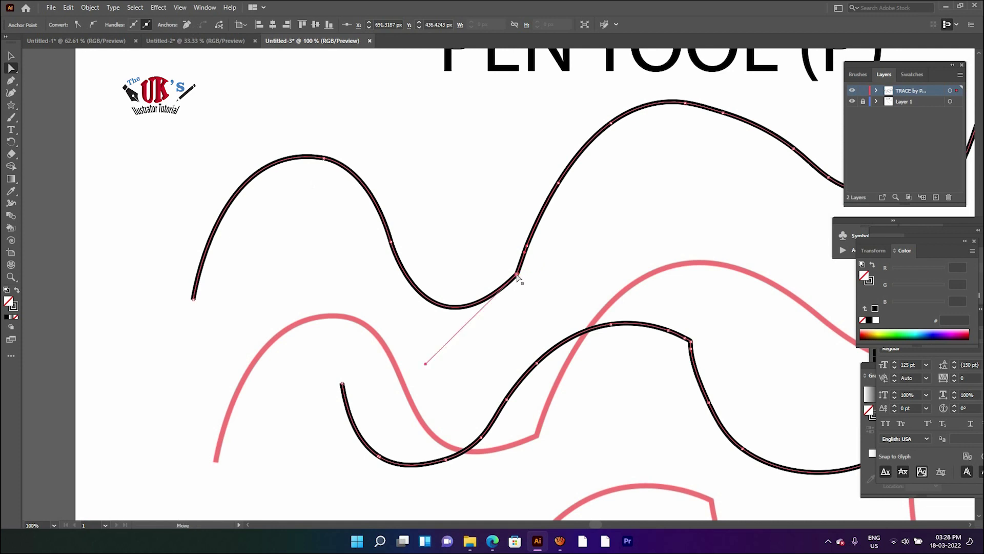
click(187, 24)
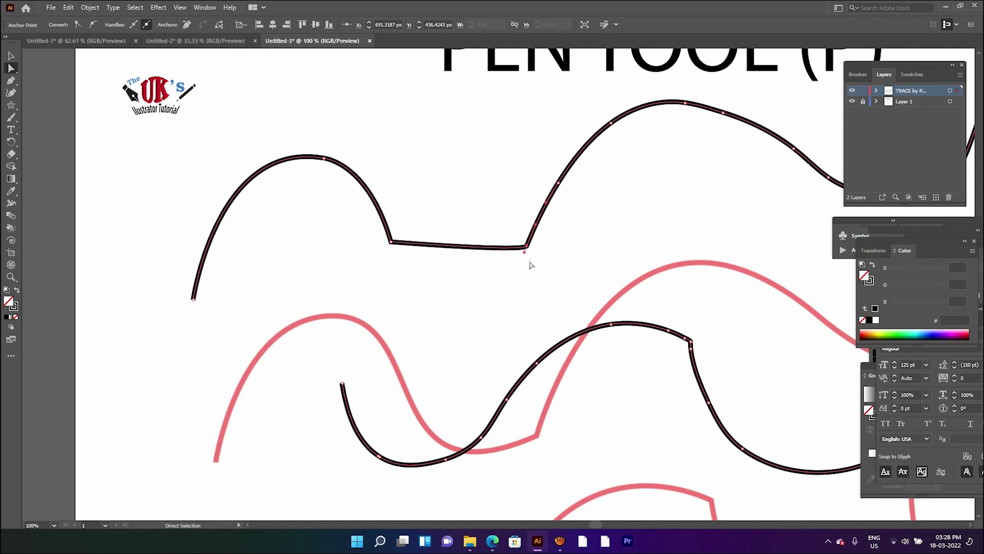
drag(524, 252, 445, 376)
key(ctrl+a)
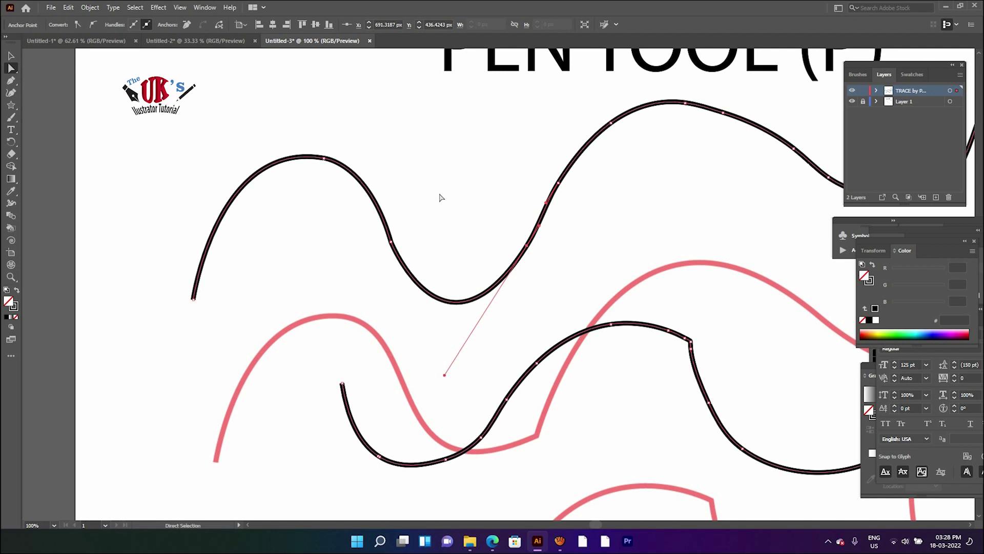
key(ctrl+shift+a)
Step: Nudge the anchor midway down the black path's slope after the second hump
drag(600, 246, 349, 287)
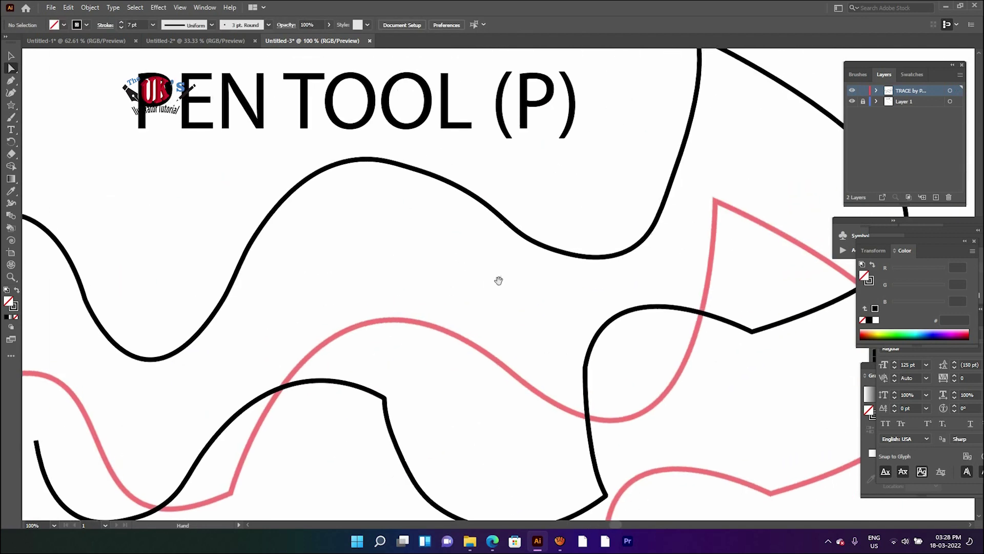
key(ctrl+a)
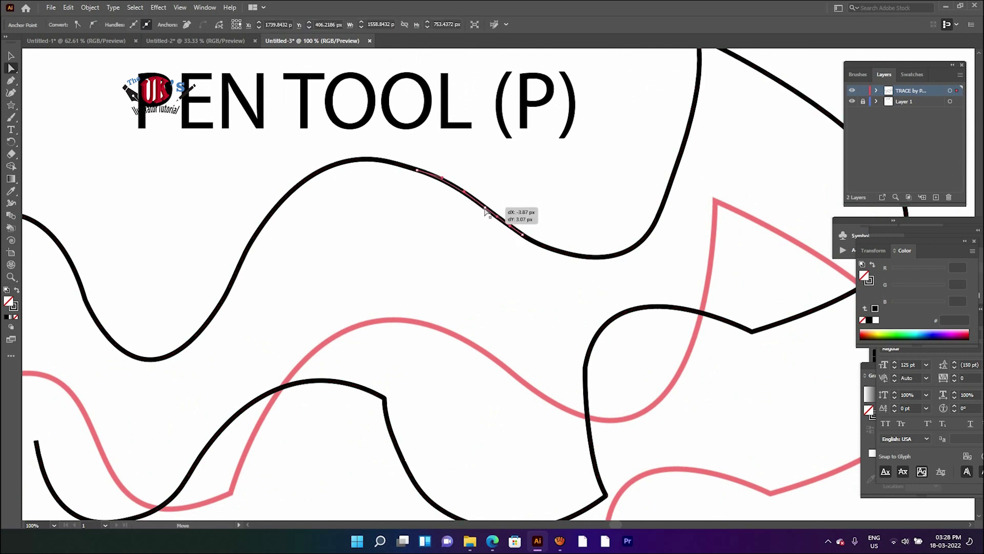
click(489, 207)
Step: Fine-tune the direction handle of the anchor on the rising curve just below the black path's sharp peak
drag(718, 209, 493, 319)
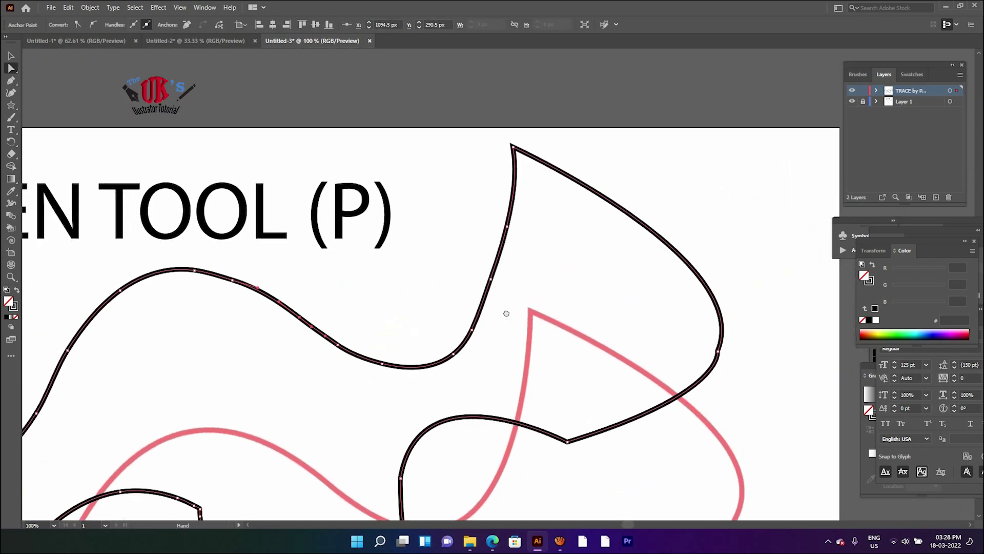
click(507, 228)
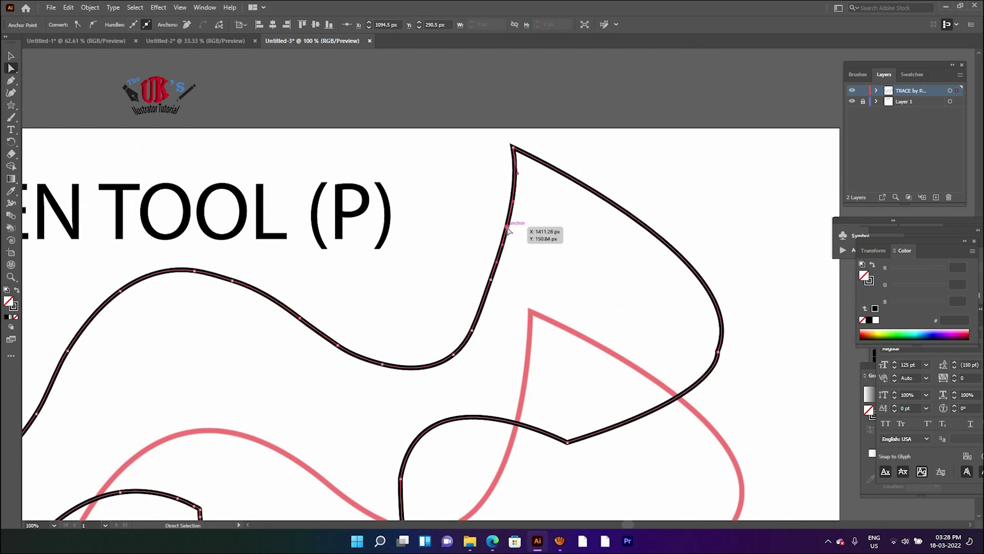
drag(518, 177, 518, 179)
click(514, 176)
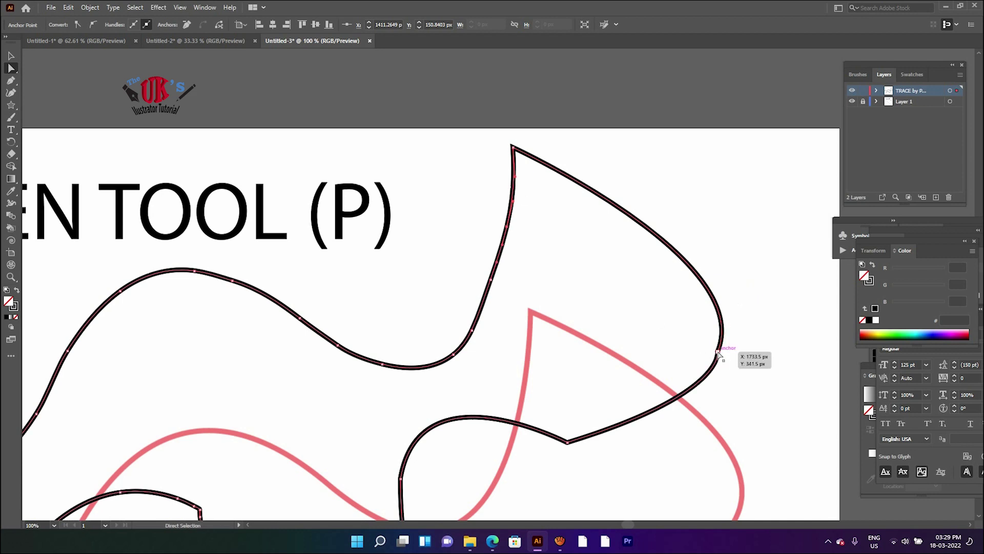
Step: Adjust the direction handles around the anchor at the outermost bend of the black path's right lobe, and deselect the path
click(718, 352)
drag(728, 357, 771, 384)
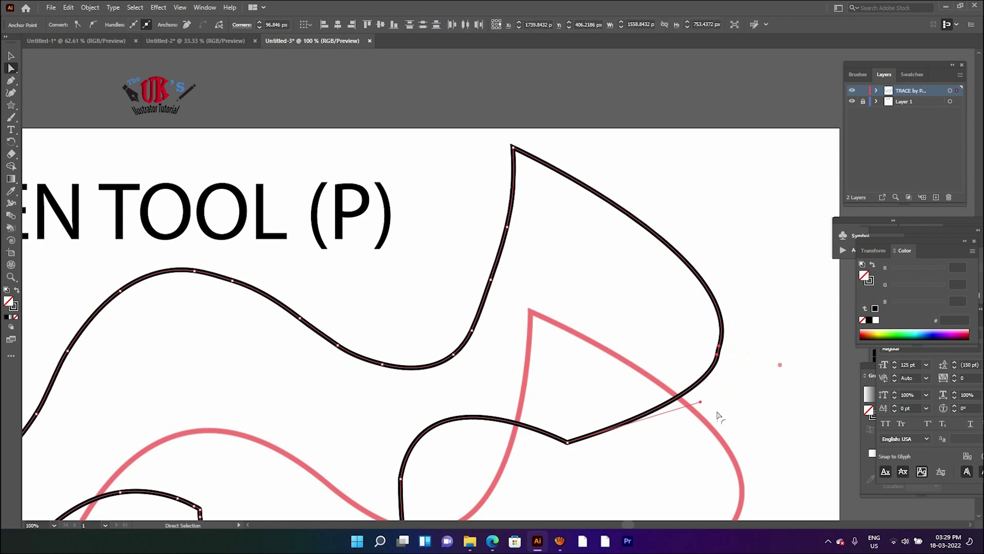
mouse_move(702, 400)
mouse_down()
mouse_move(677, 407)
mouse_move(702, 399)
mouse_move(703, 387)
mouse_up()
click(748, 355)
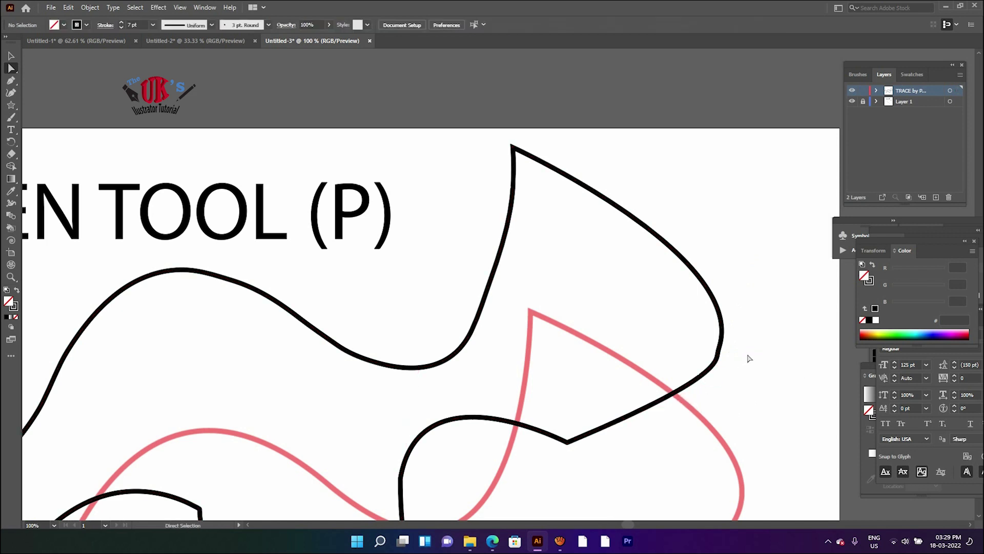
Step: Paint a small check mark near the artboard's upper-left corner with the Paintbrush, and switch to aTube Catcher
key(ctrl+minus)
key(ctrl+minus)
key(ctrl+minus)
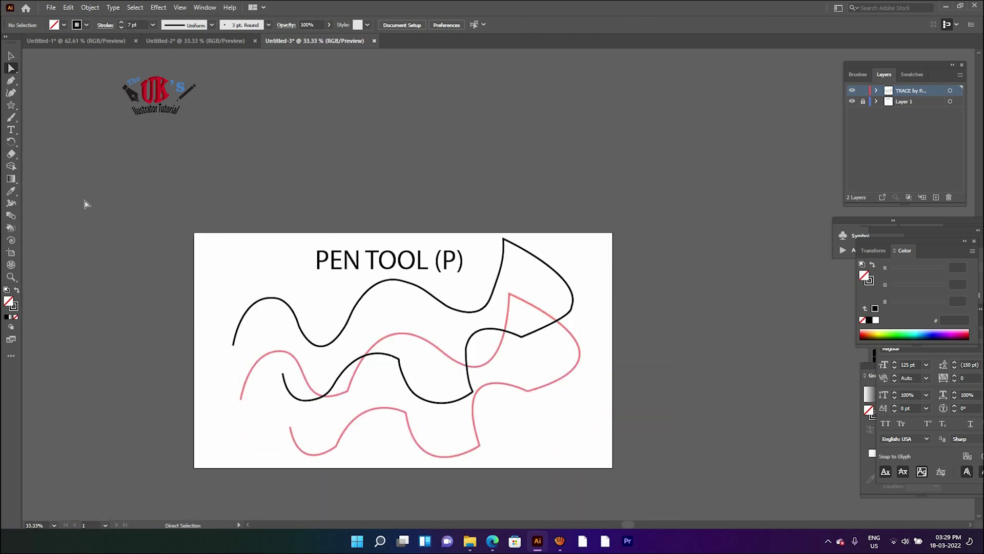
click(11, 116)
click(560, 543)
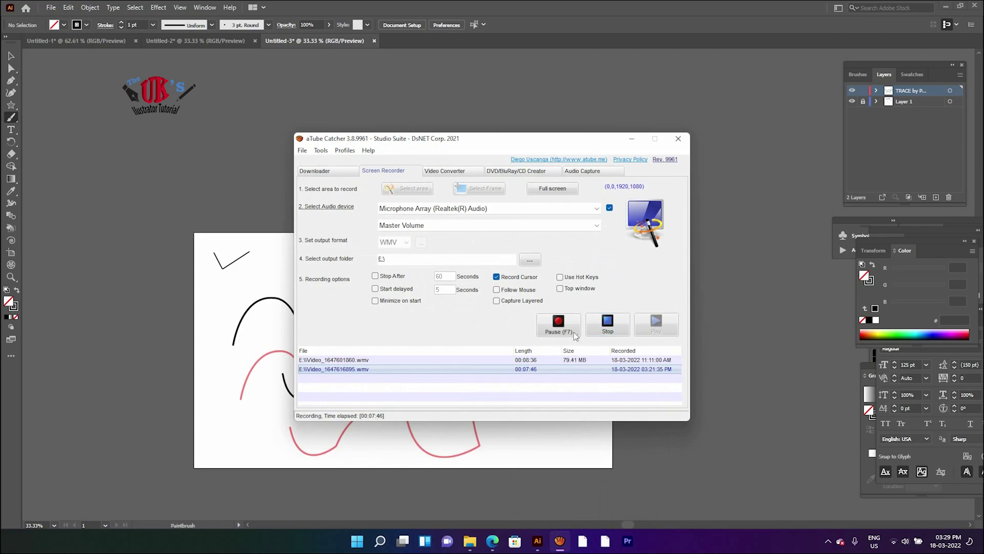